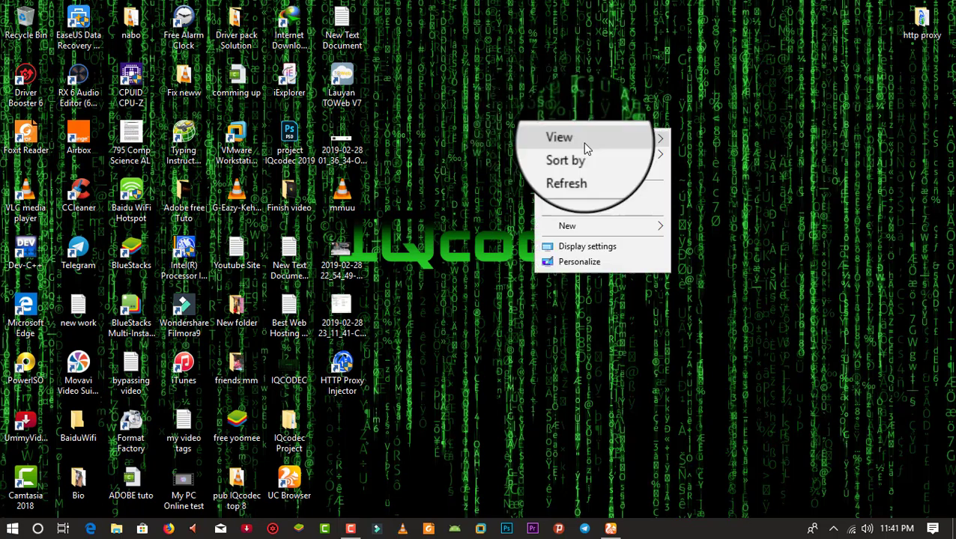
click(567, 173)
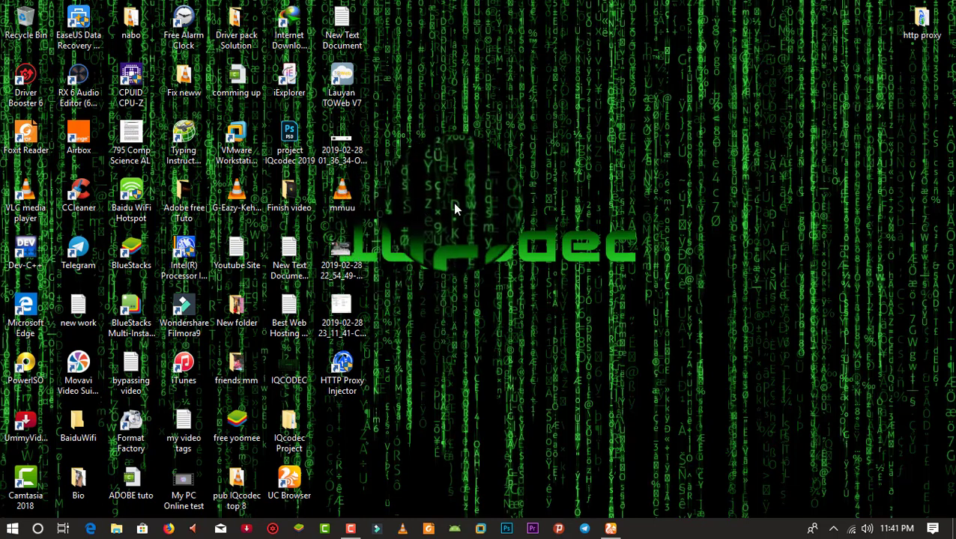
right_click(549, 179)
click(599, 213)
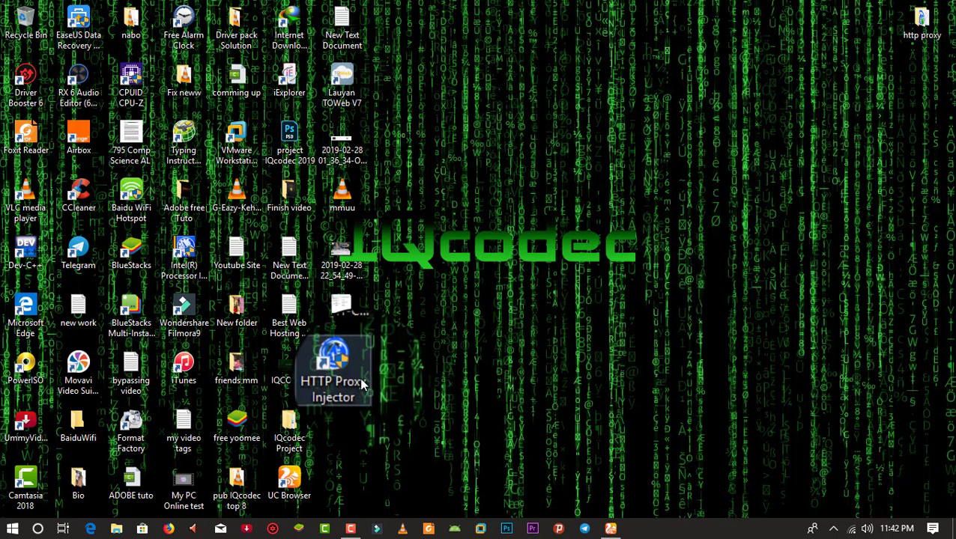
right_click(798, 198)
click(867, 242)
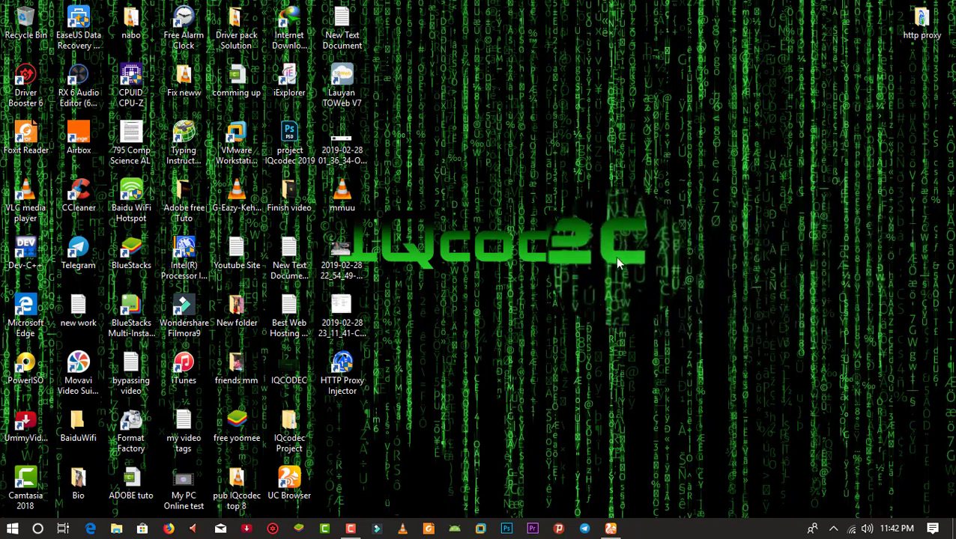
Step: Launch HTTP Proxy Injector and look through its Replacer, SSH, Dialer and Route pages, returning to Inject
double_click(349, 357)
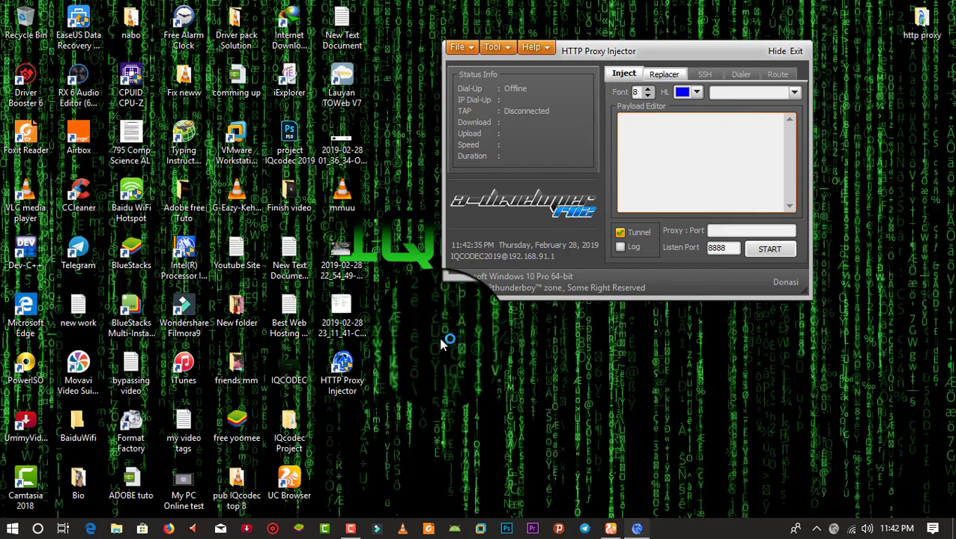
key(ctrl+Tab)
key(ctrl+Tab)
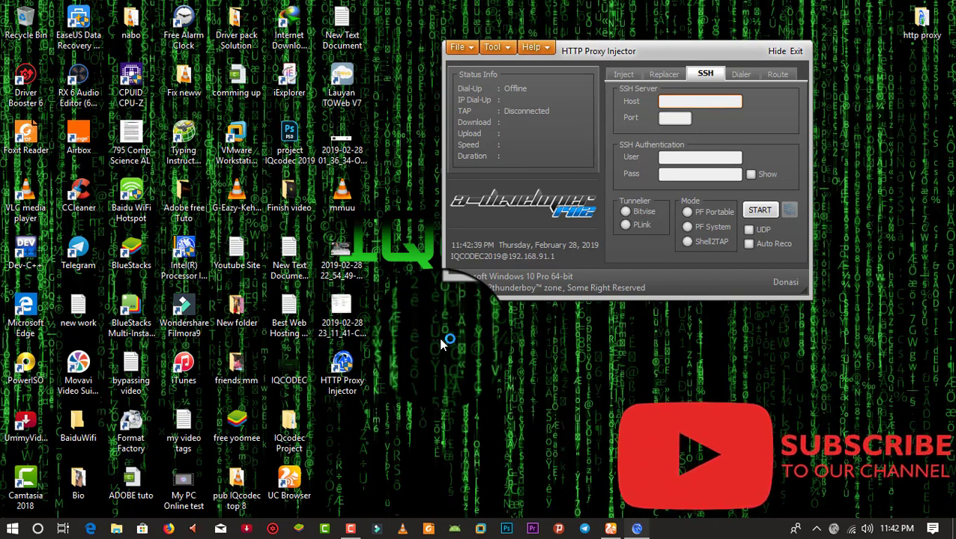
key(ctrl+Tab)
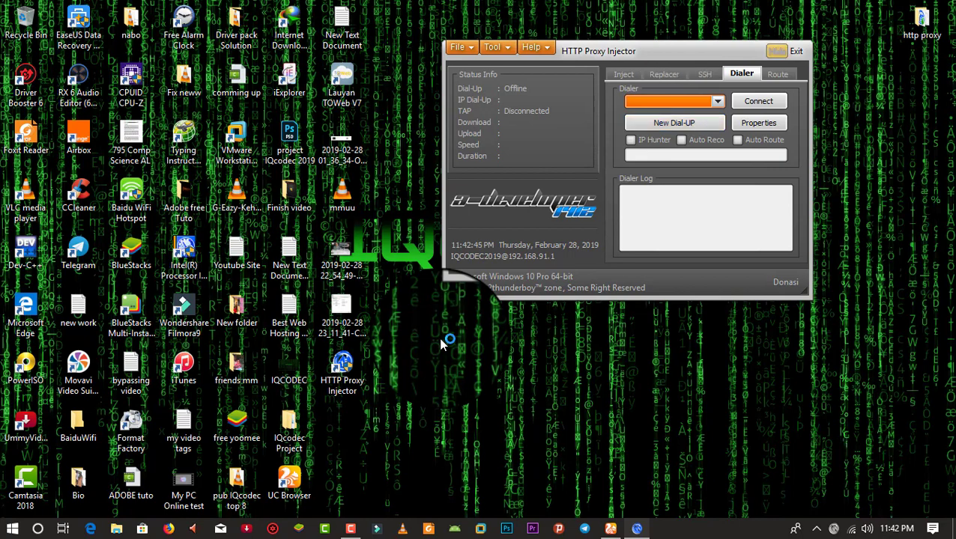
key(ctrl+Tab)
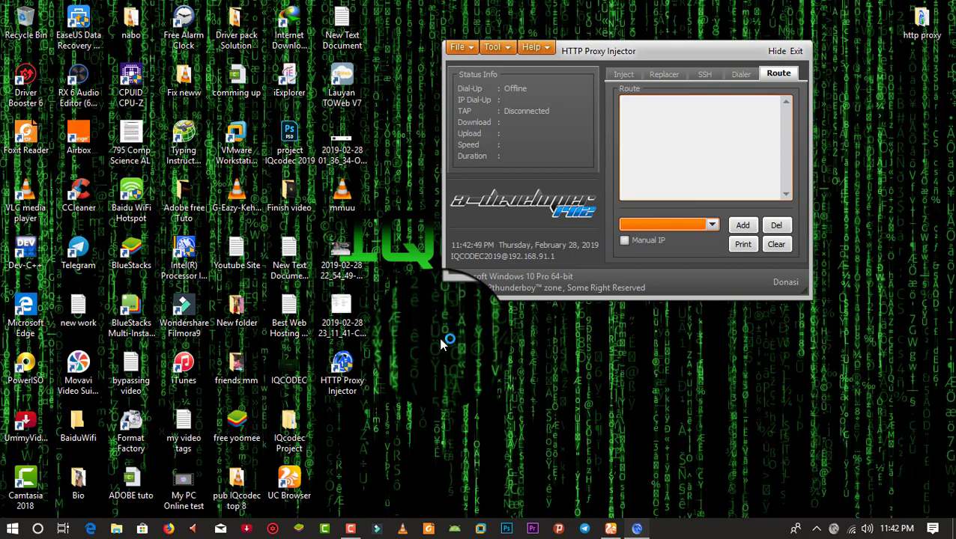
key(ctrl+Tab)
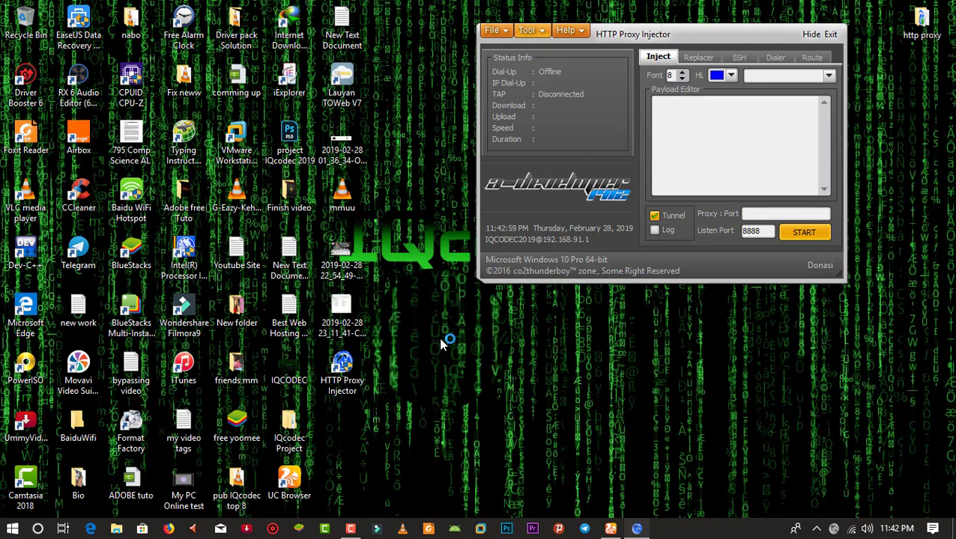
key(alt+t)
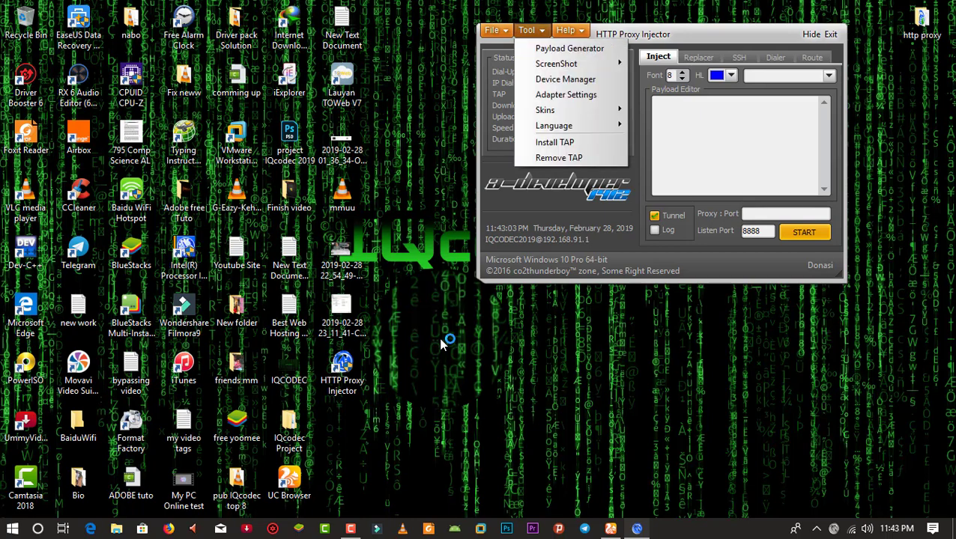
key(Escape)
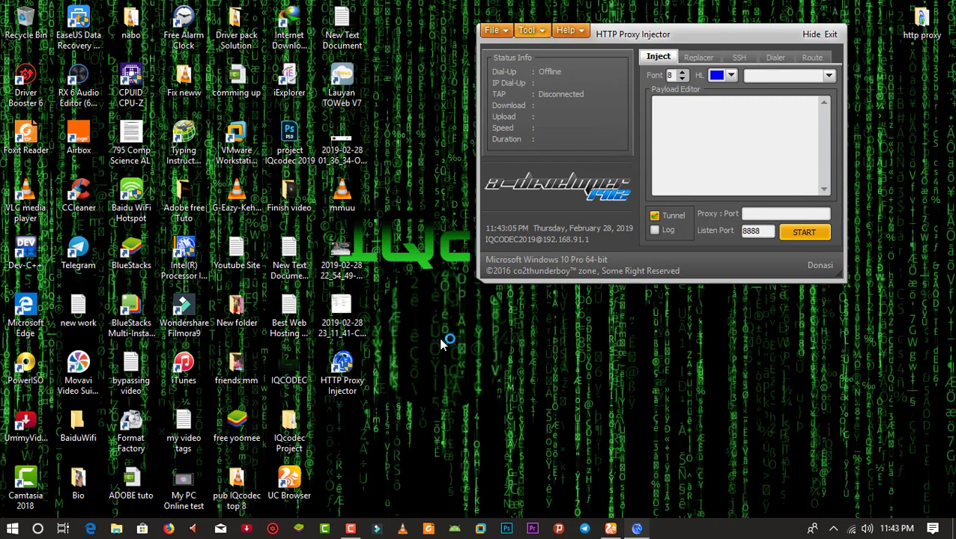
key(alt+h)
key(Up)
key(Return)
right_click(851, 60)
click(864, 169)
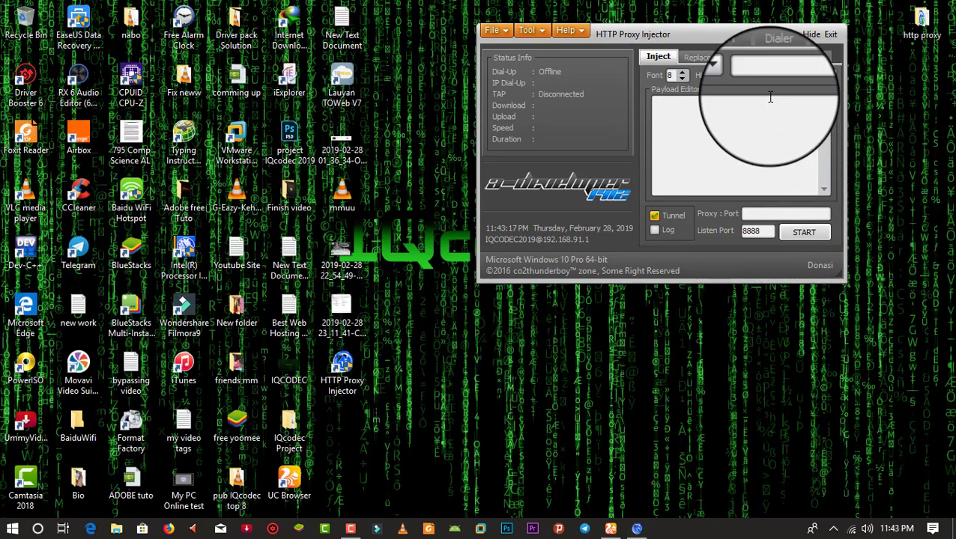
Step: Open the Payload Generator and look at its Method choices without selecting one
click(528, 32)
click(545, 62)
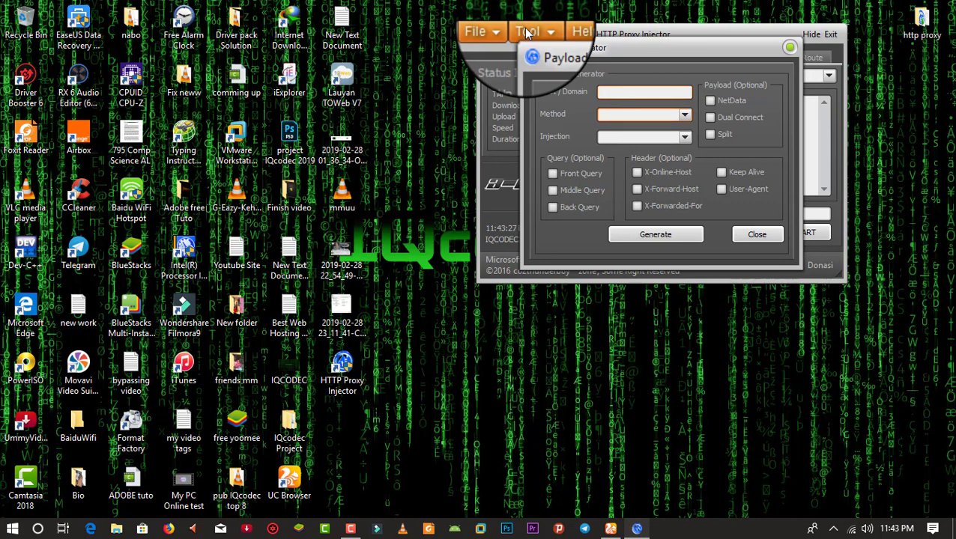
key(Tab)
key(alt+Down)
key(Escape)
key(Tab)
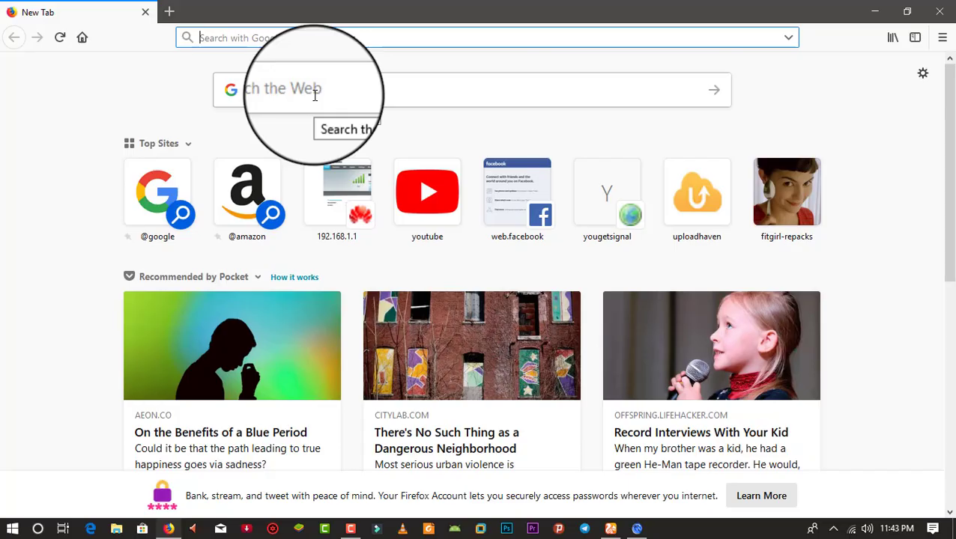
Step: In Firefox, open the yougetsignal site and load the saved payload checker page in a second tab
click(625, 196)
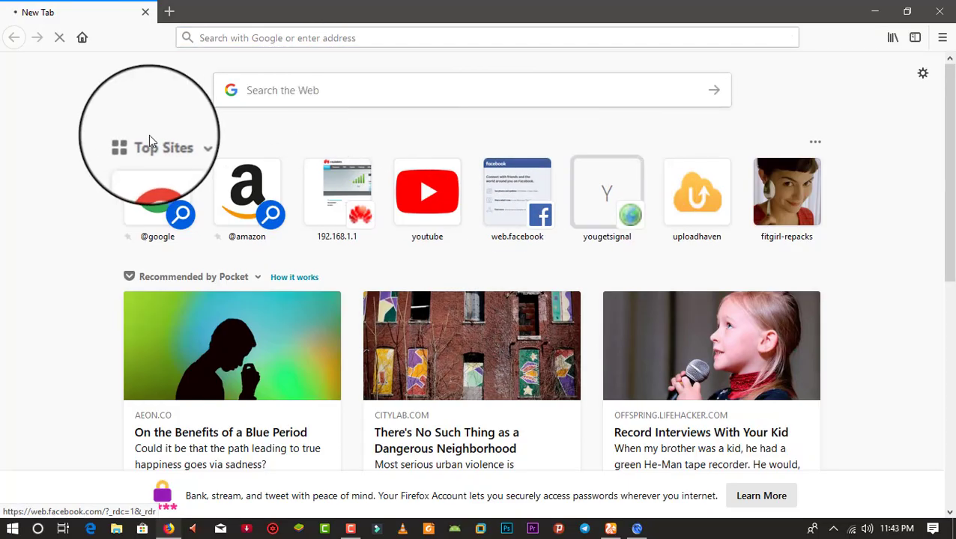
click(167, 12)
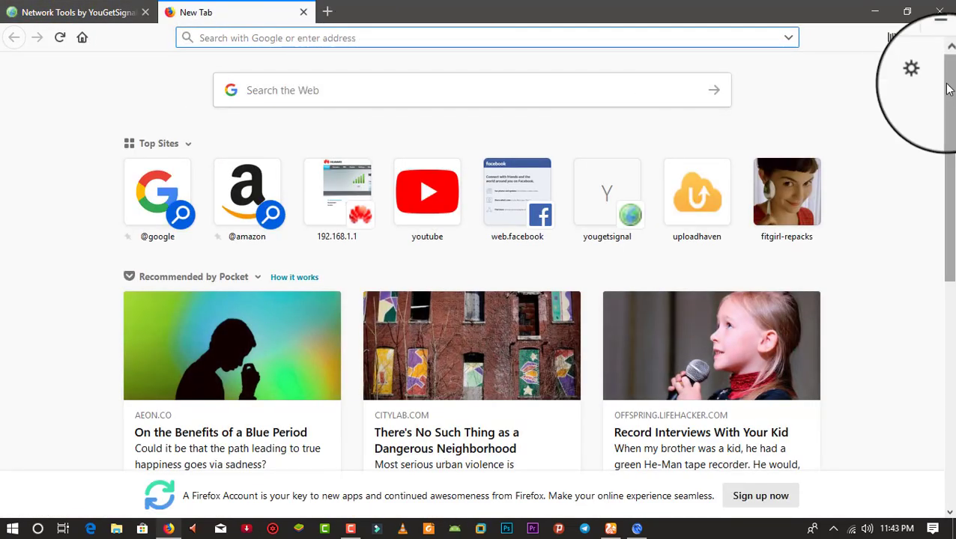
click(892, 38)
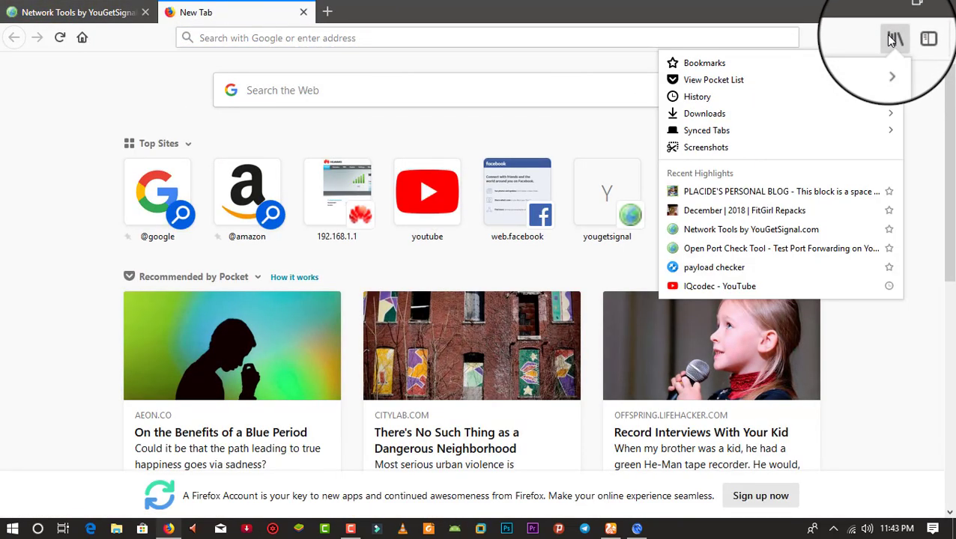
click(755, 268)
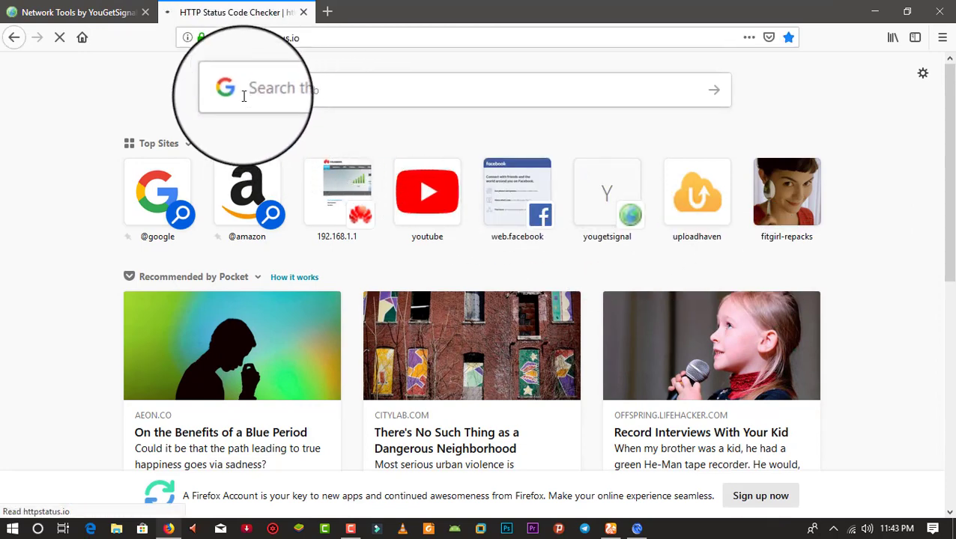
click(127, 13)
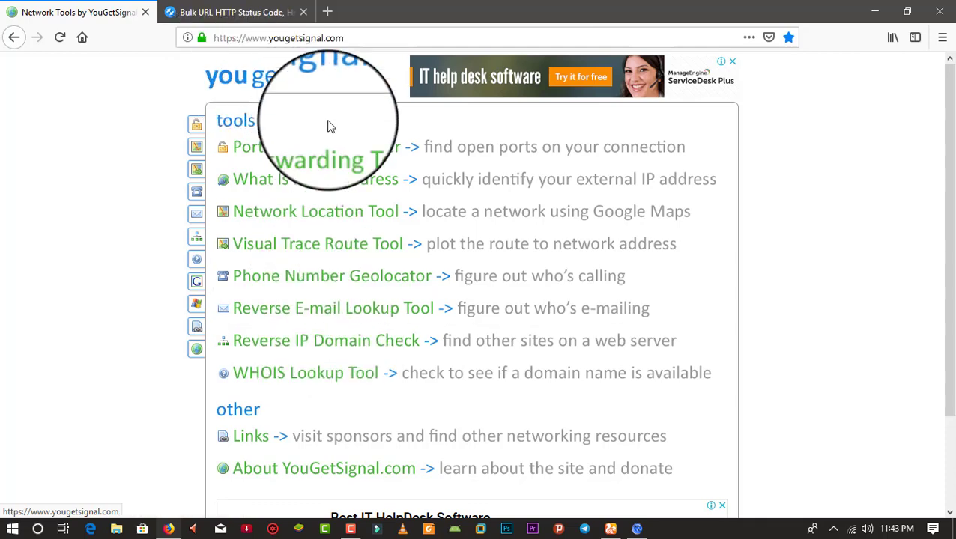
click(350, 344)
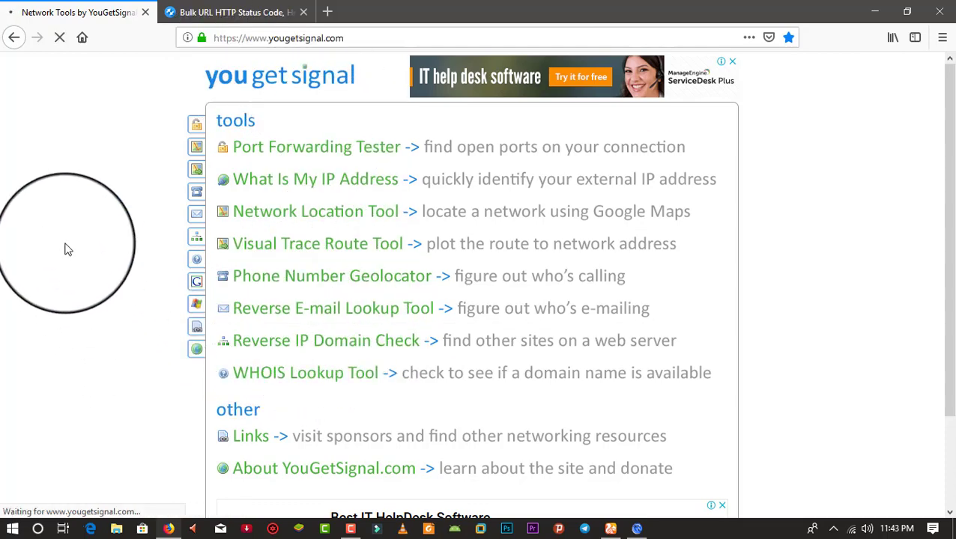
click(395, 150)
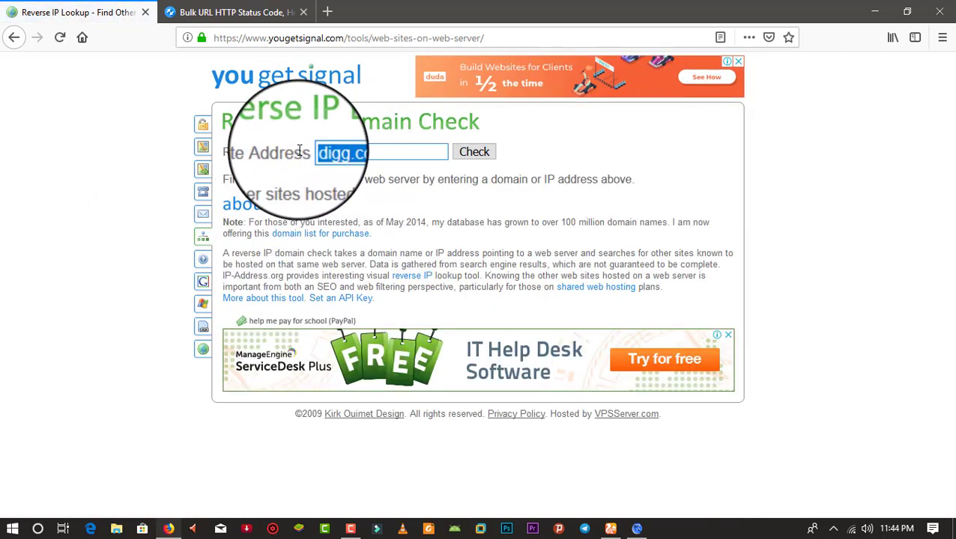
text(www.google)
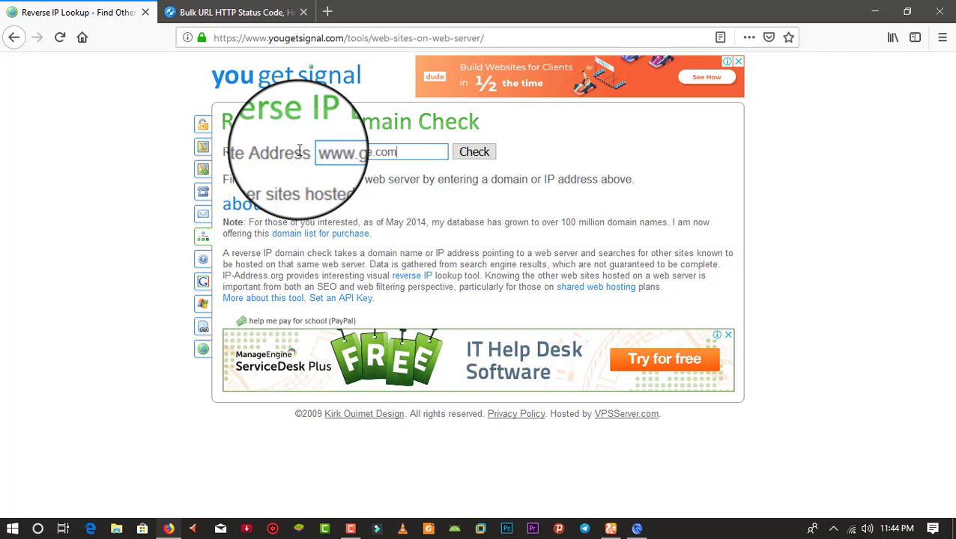
text(.com)
click(471, 152)
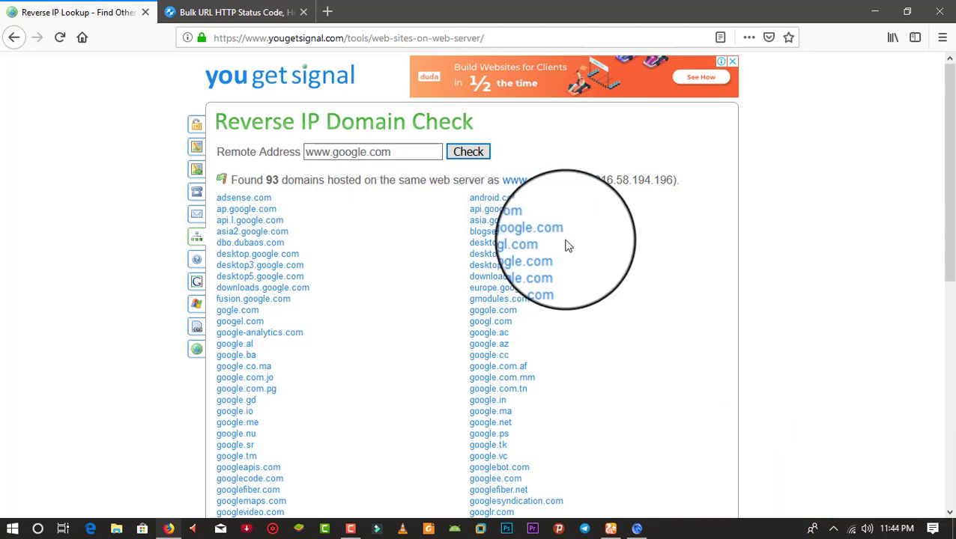
scroll(568, 225, down, 3)
scroll(568, 216, down, 3)
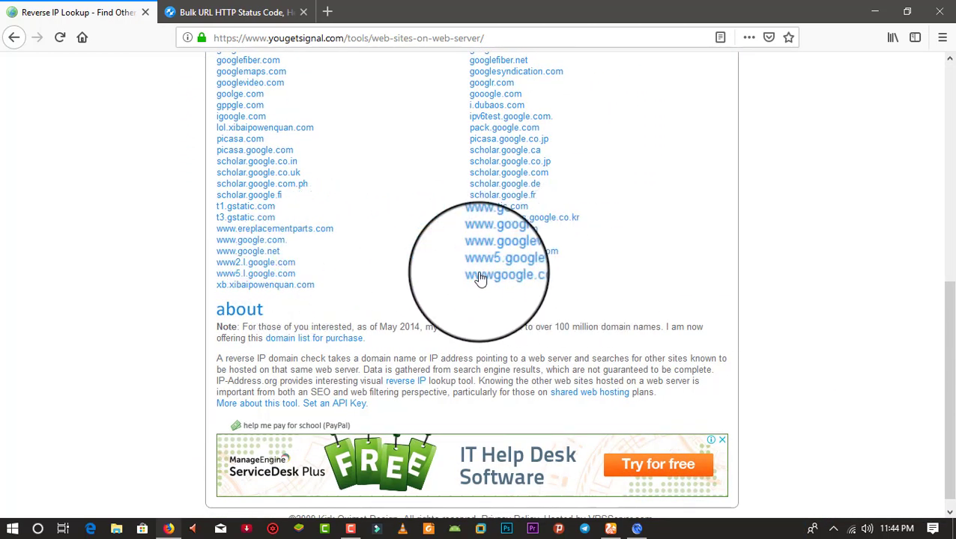
scroll(275, 242, up, 1)
scroll(292, 177, up, 2)
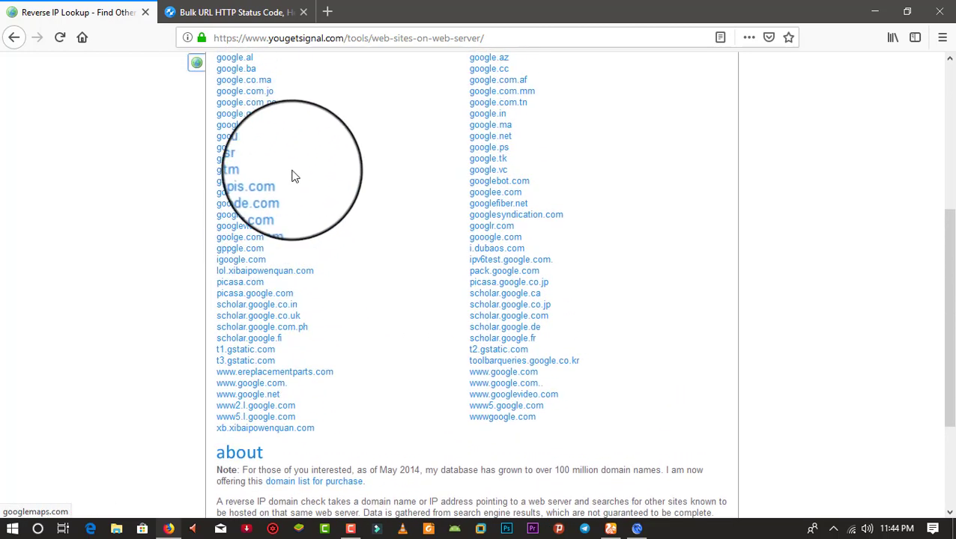
scroll(299, 166, up, 2)
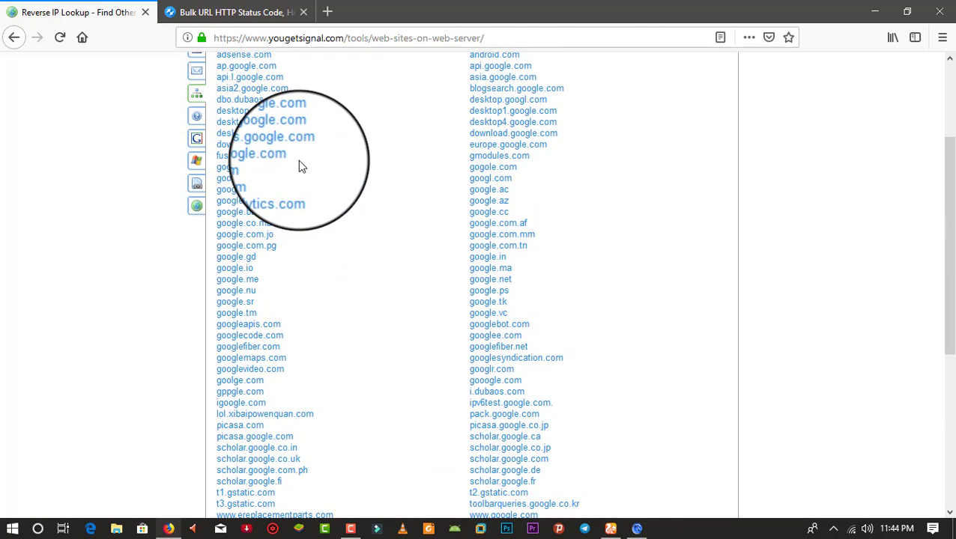
scroll(467, 197, up, 2)
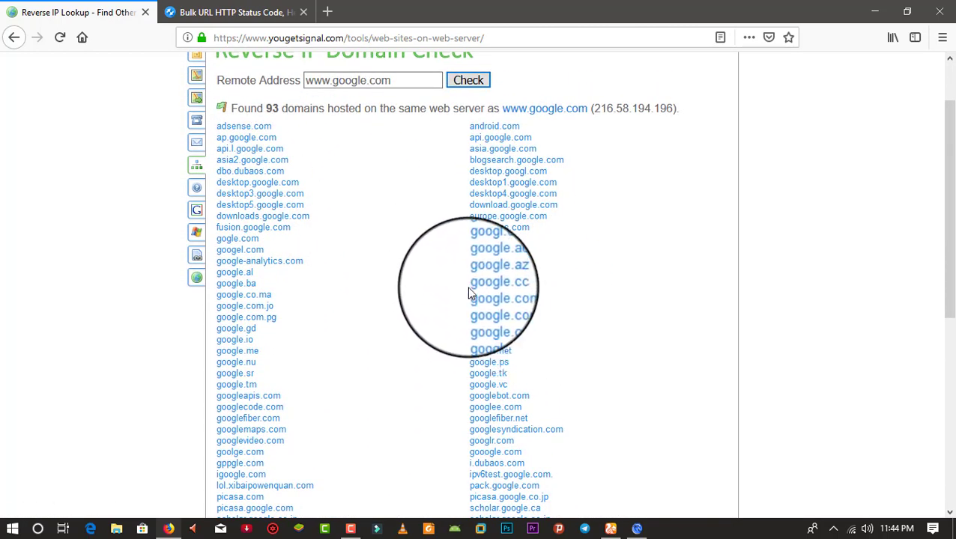
scroll(467, 292, down, 3)
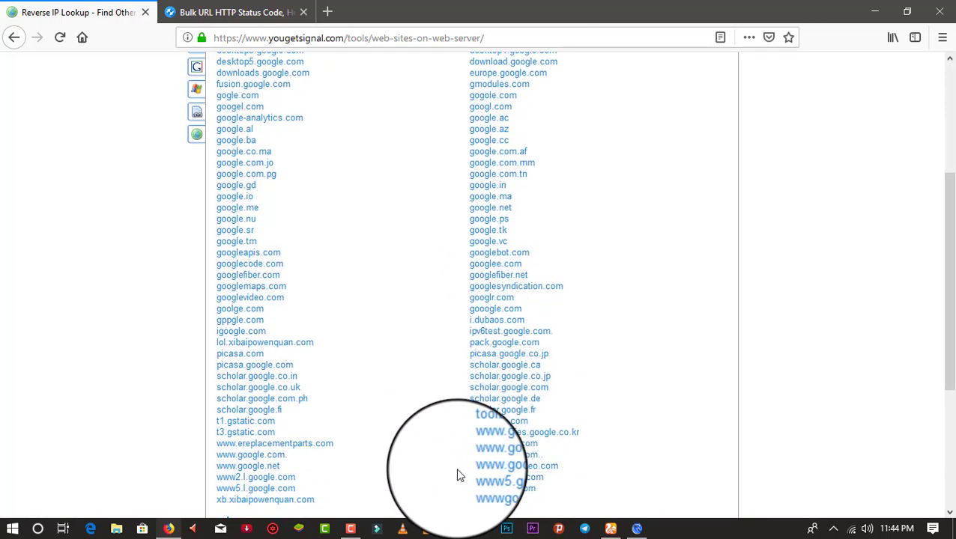
drag(444, 472, 559, 474)
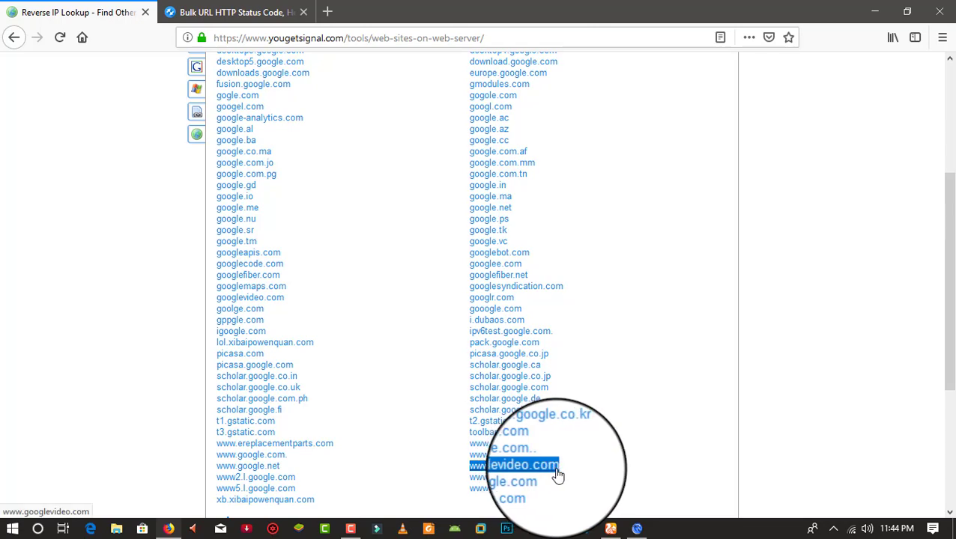
click(550, 457)
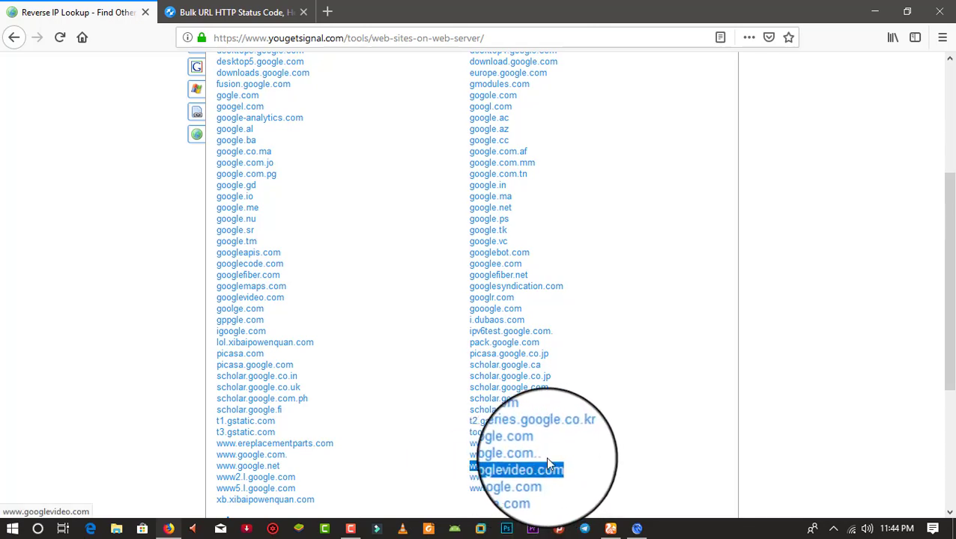
right_click(544, 466)
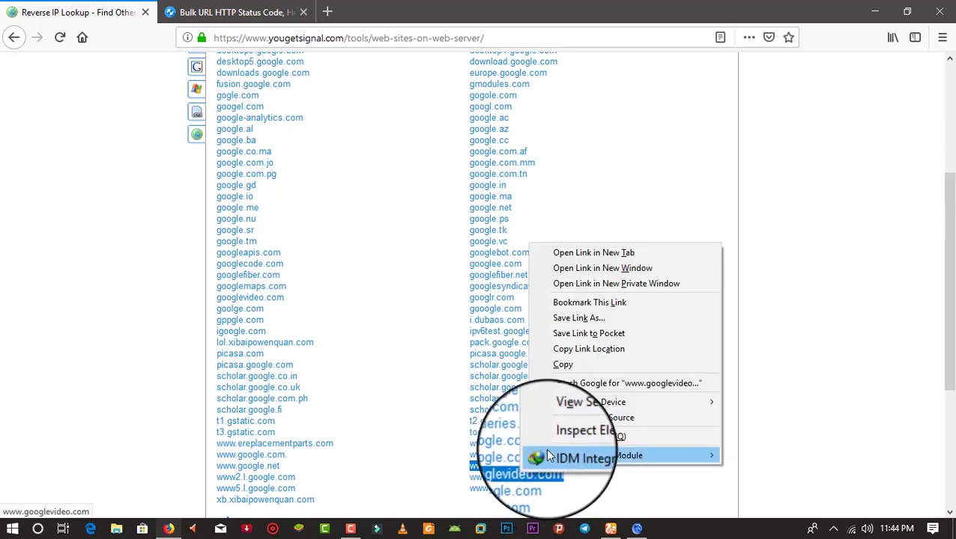
click(587, 364)
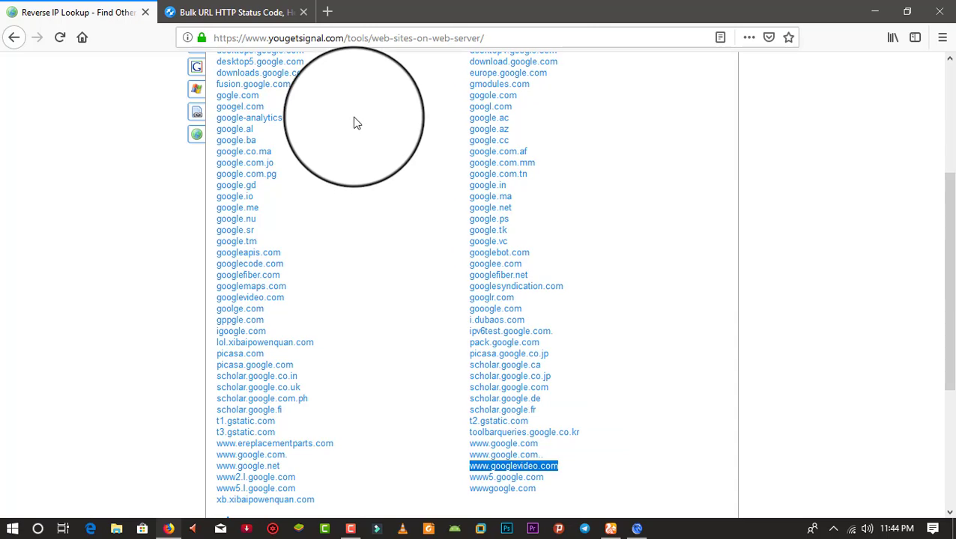
click(239, 8)
scroll(470, 135, down, 2)
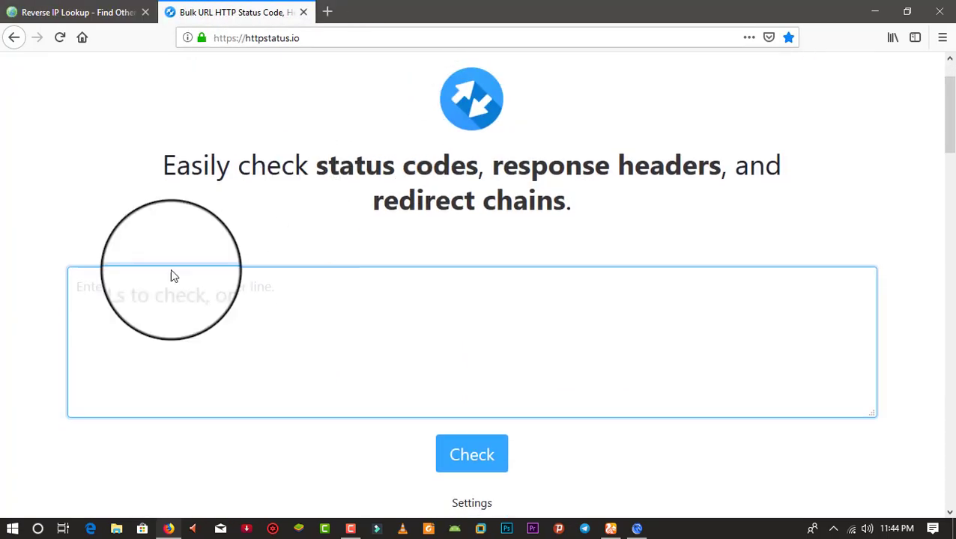
right_click(97, 290)
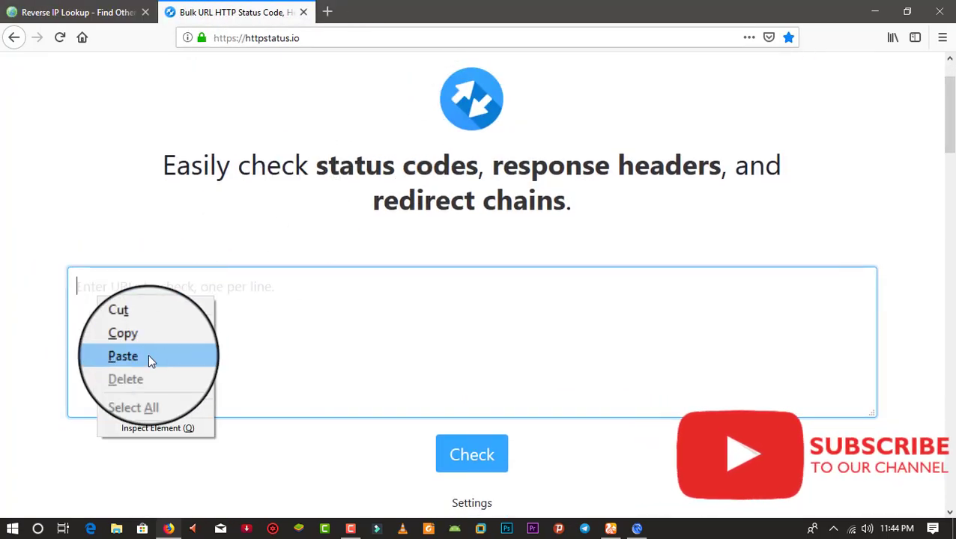
click(148, 356)
click(78, 321)
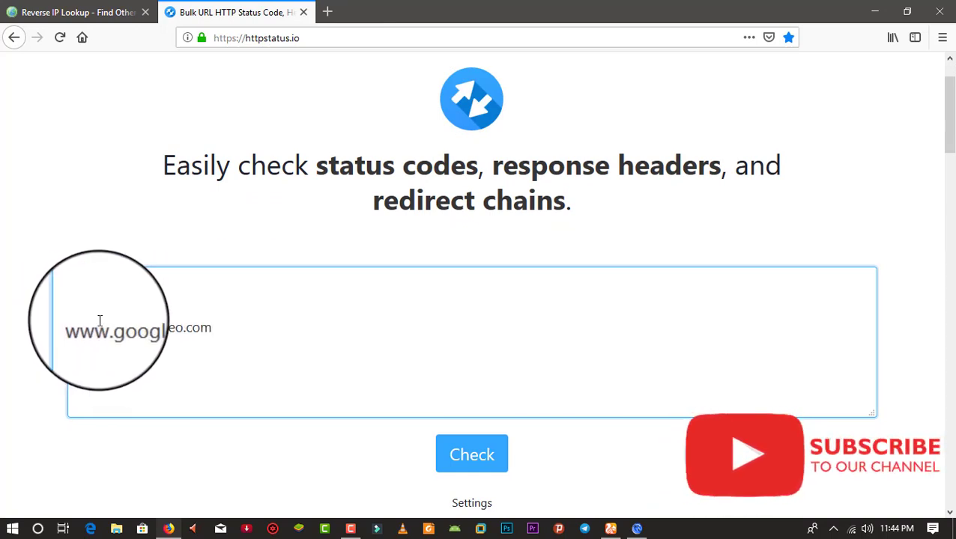
key(BackSpace)
key(BackSpace)
click(474, 475)
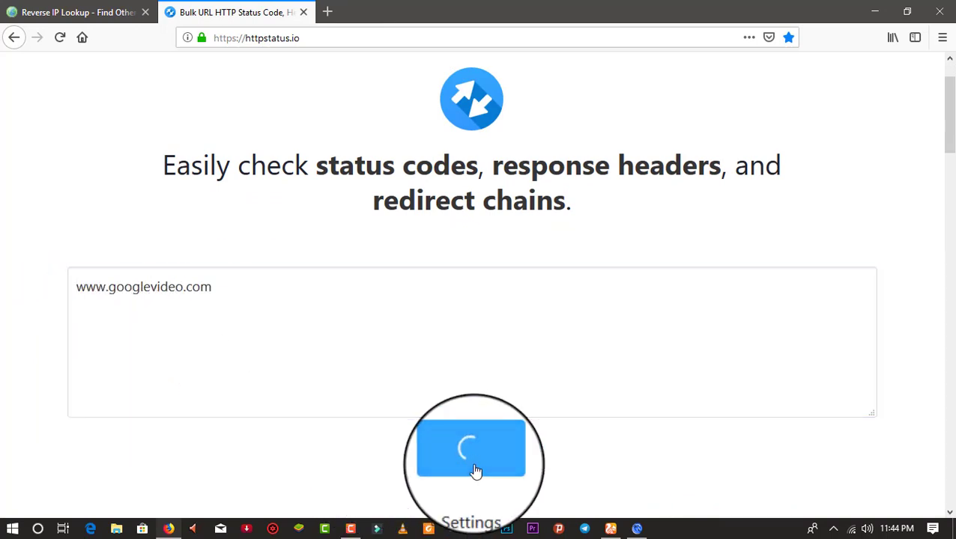
scroll(271, 464, down, 3)
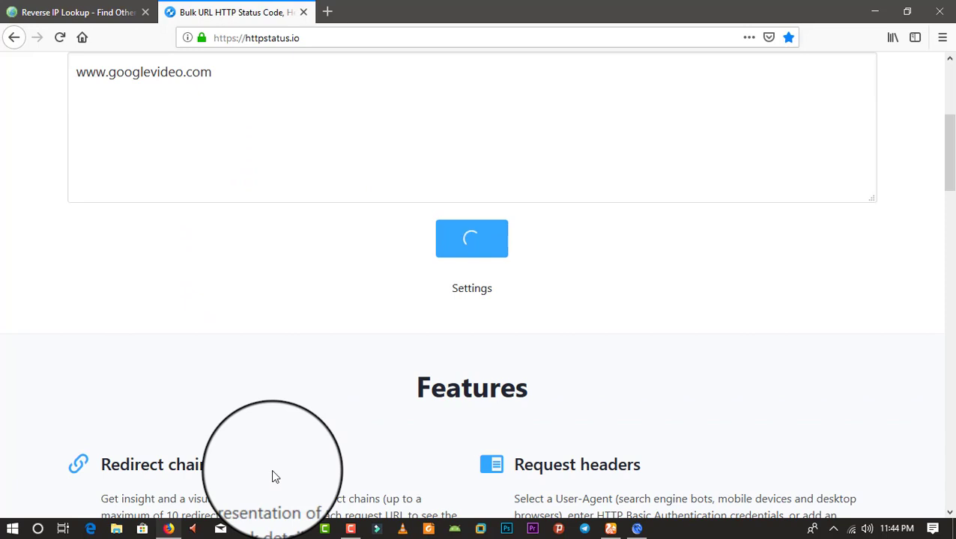
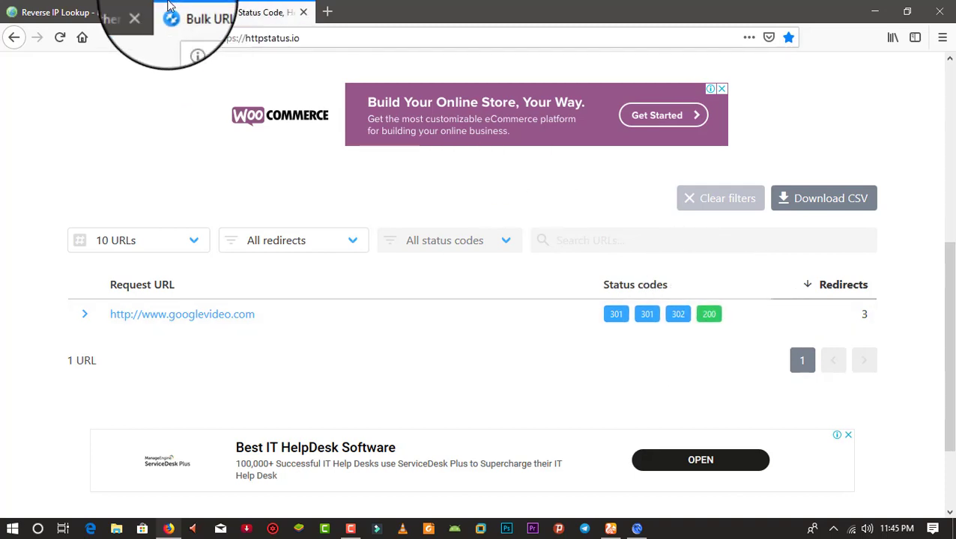
click(75, 12)
scroll(420, 236, up, 4)
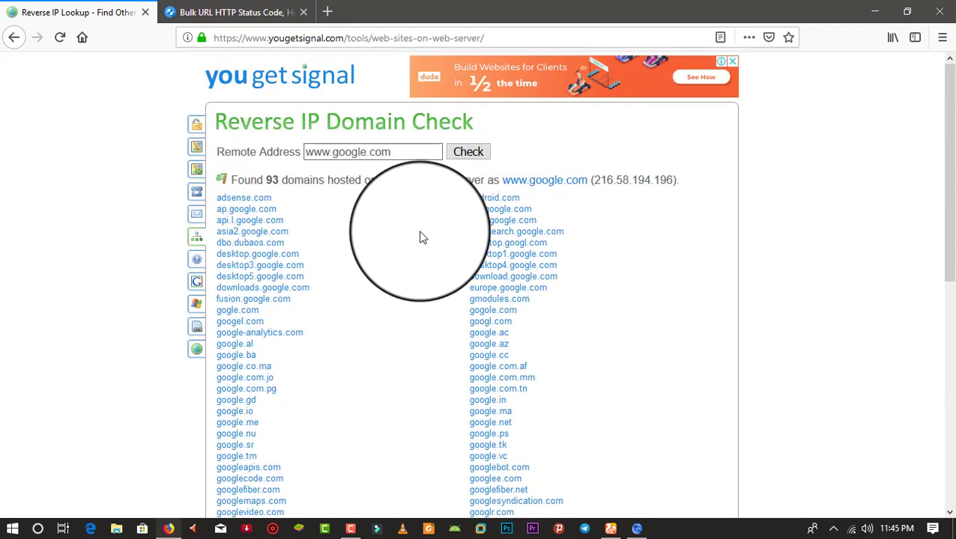
drag(388, 154, 275, 152)
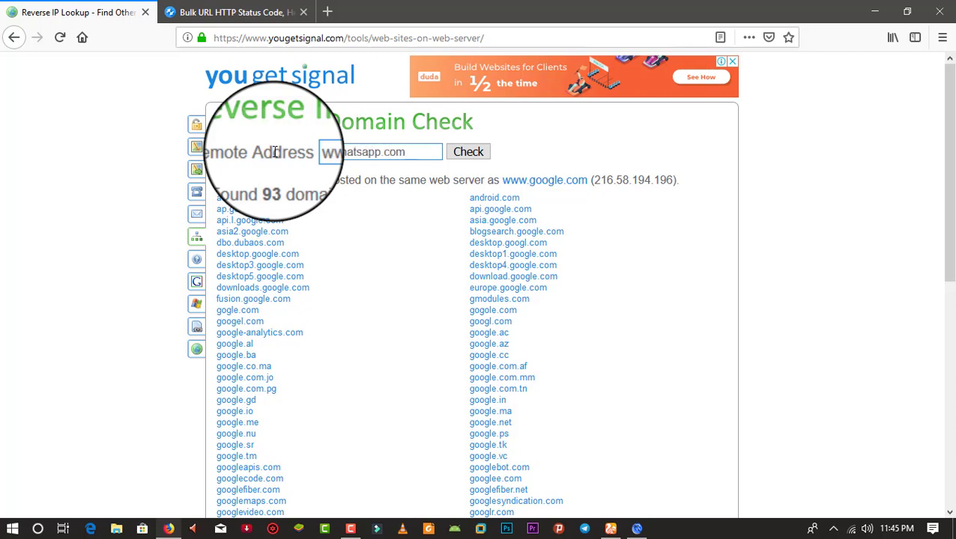
click(468, 151)
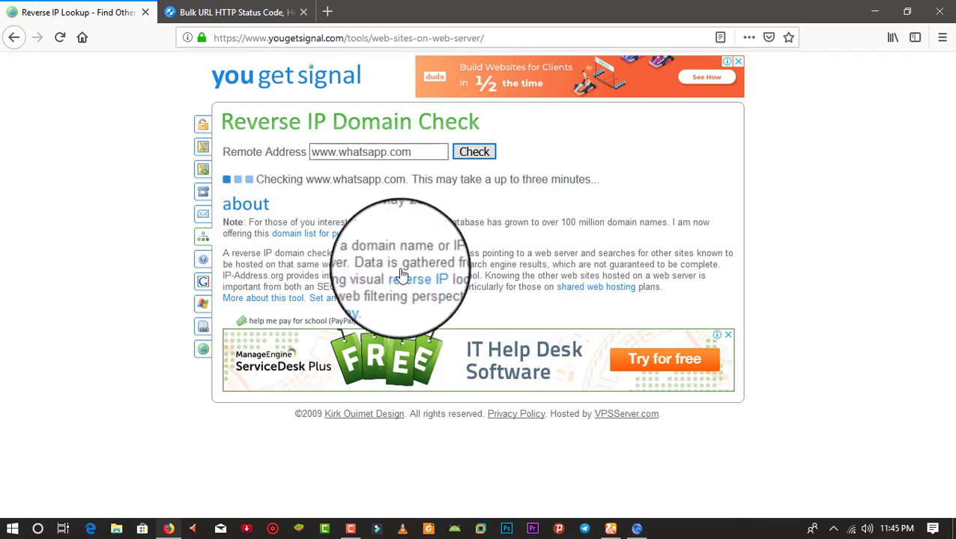
drag(584, 313, 280, 220)
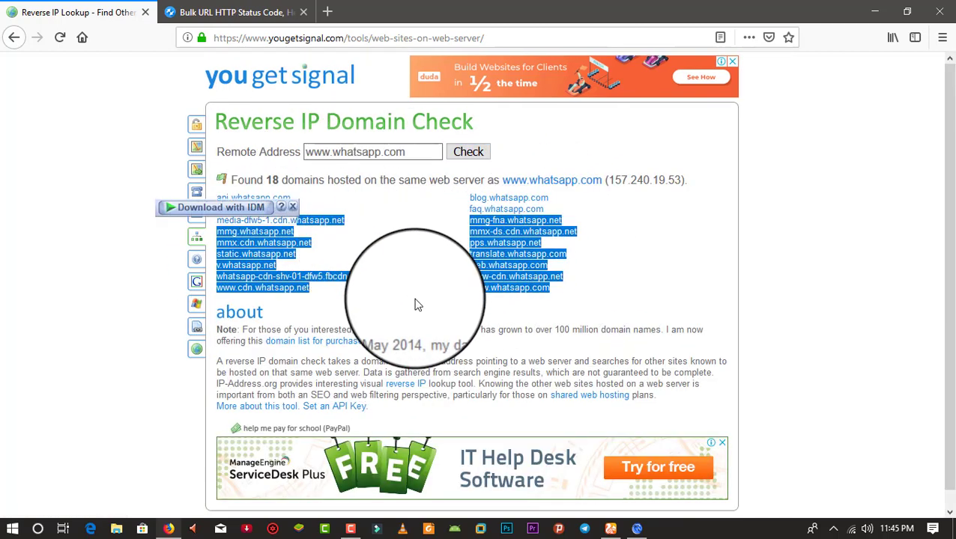
click(414, 305)
drag(459, 284, 574, 284)
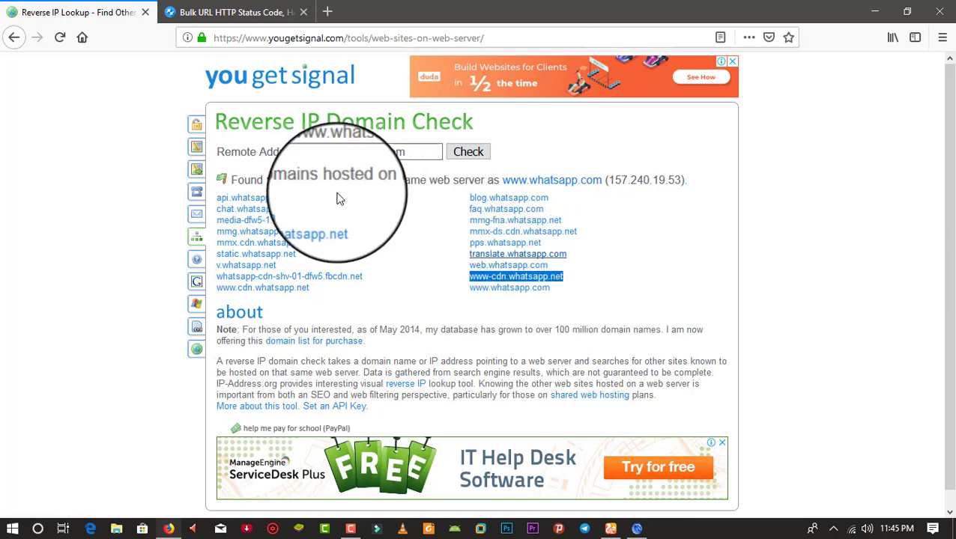
click(233, 9)
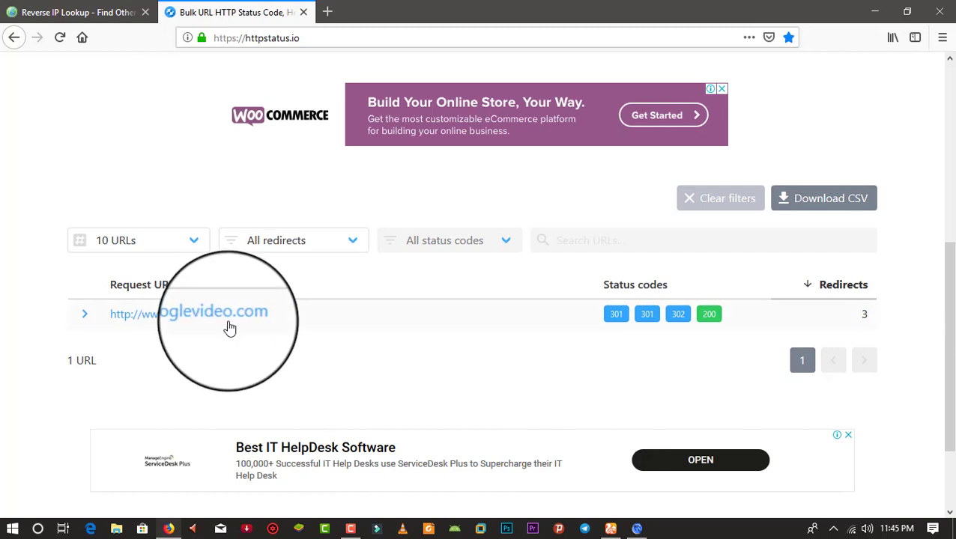
scroll(261, 320, up, 4)
drag(212, 85, 72, 82)
right_click(120, 87)
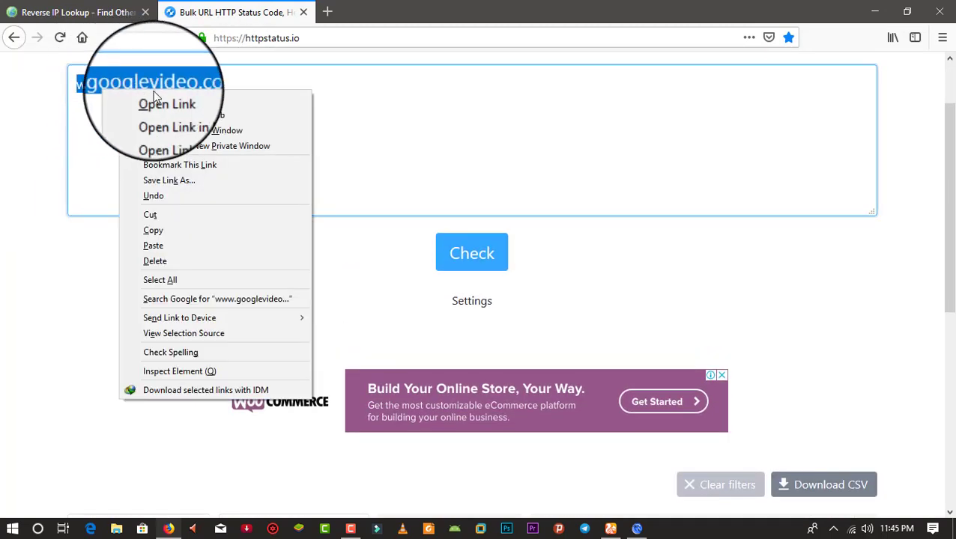
click(154, 227)
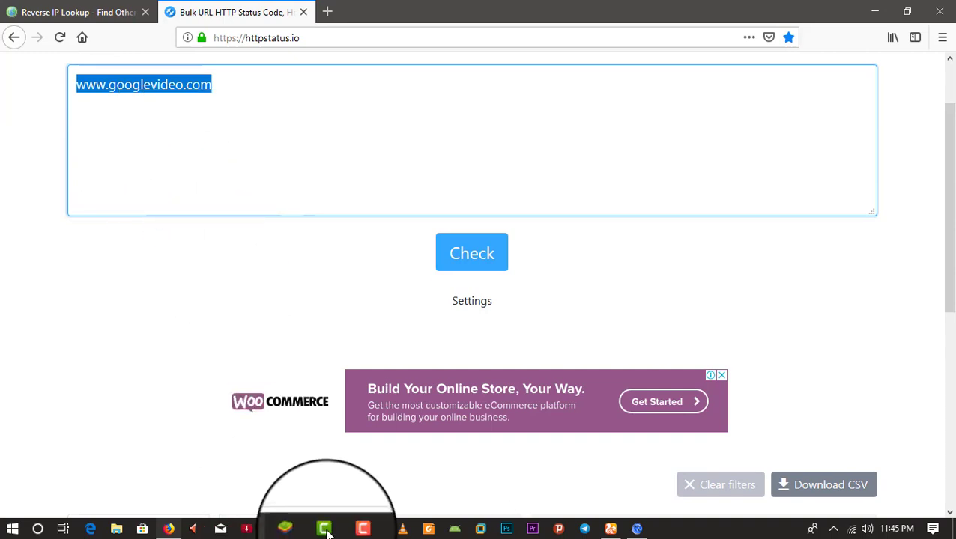
click(638, 528)
key(shift+F10)
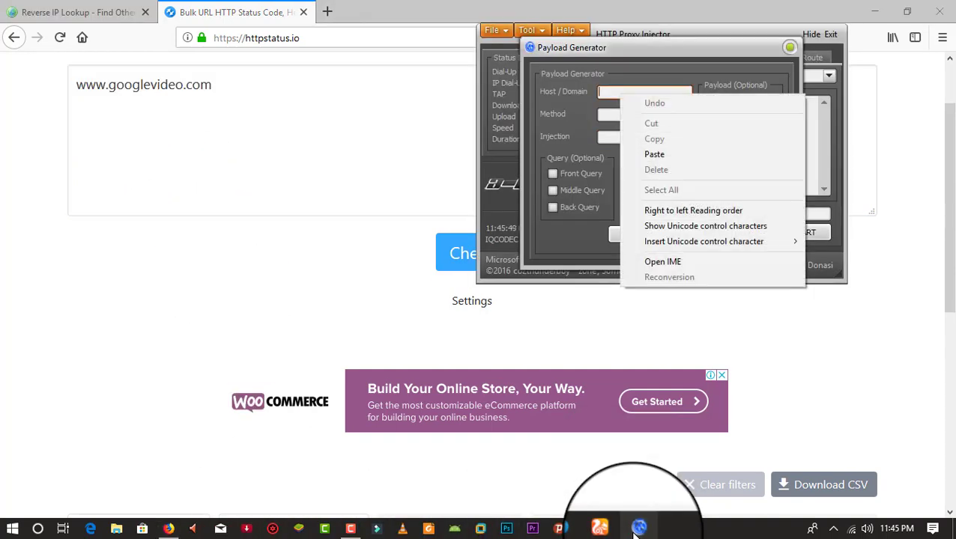
key(p)
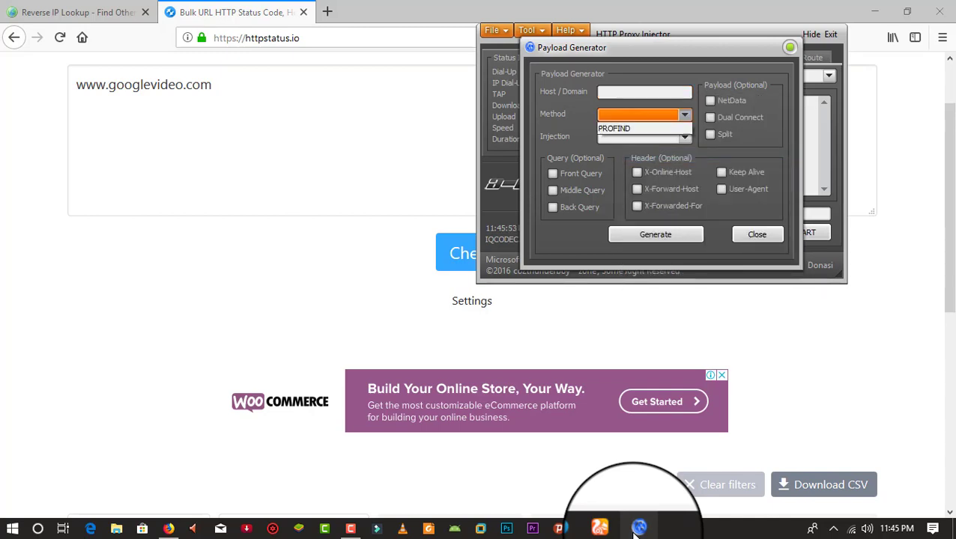
key(Return)
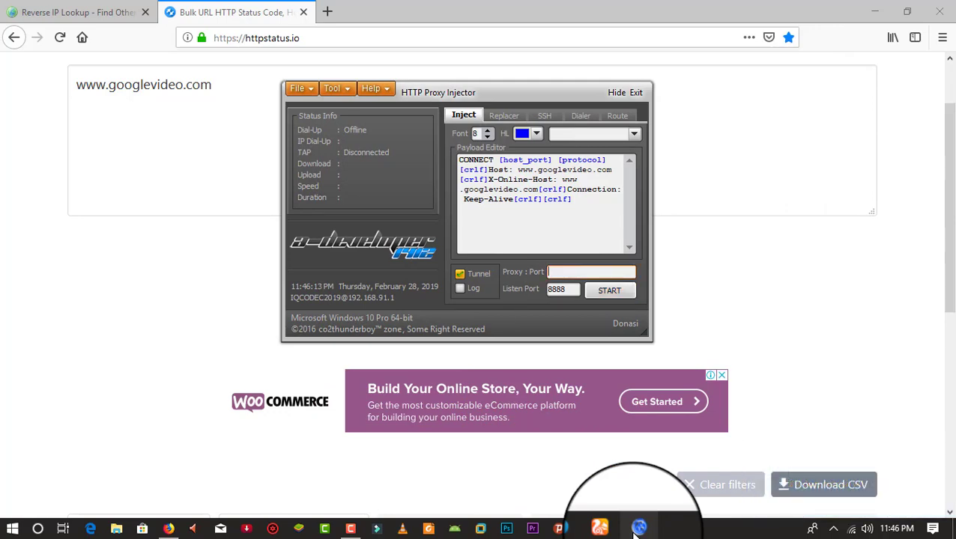
Step: Return to the reverse IP lookup page in Firefox and load the bookmarked free proxy list site
click(638, 529)
click(74, 12)
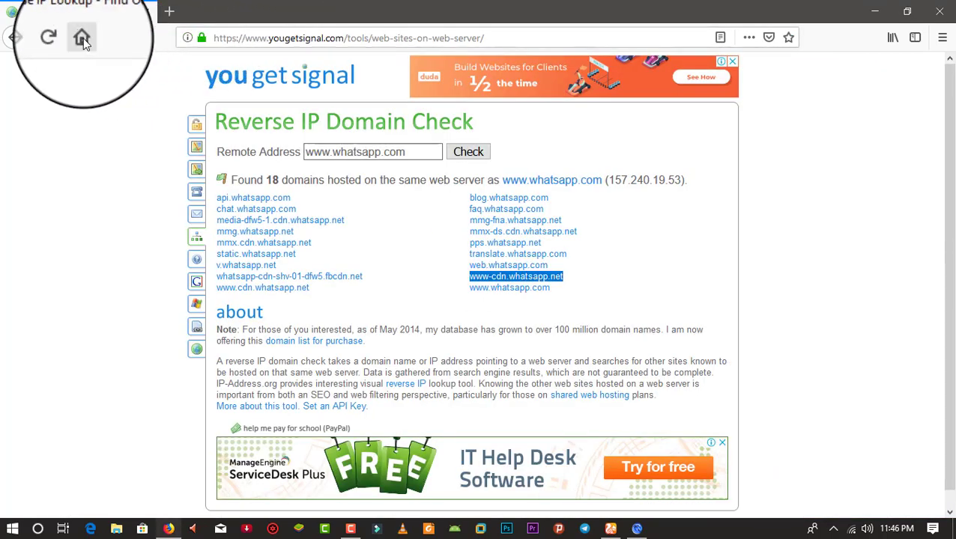
click(892, 41)
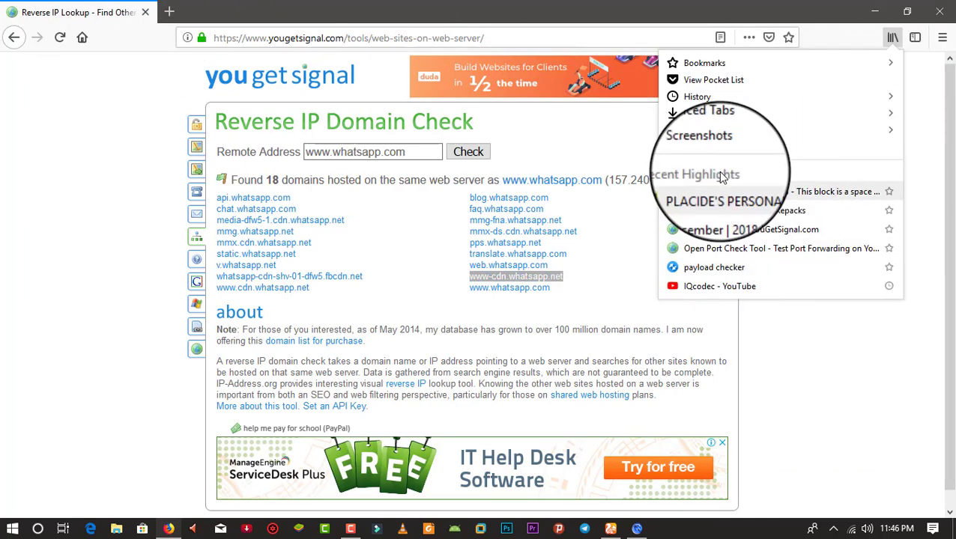
click(705, 62)
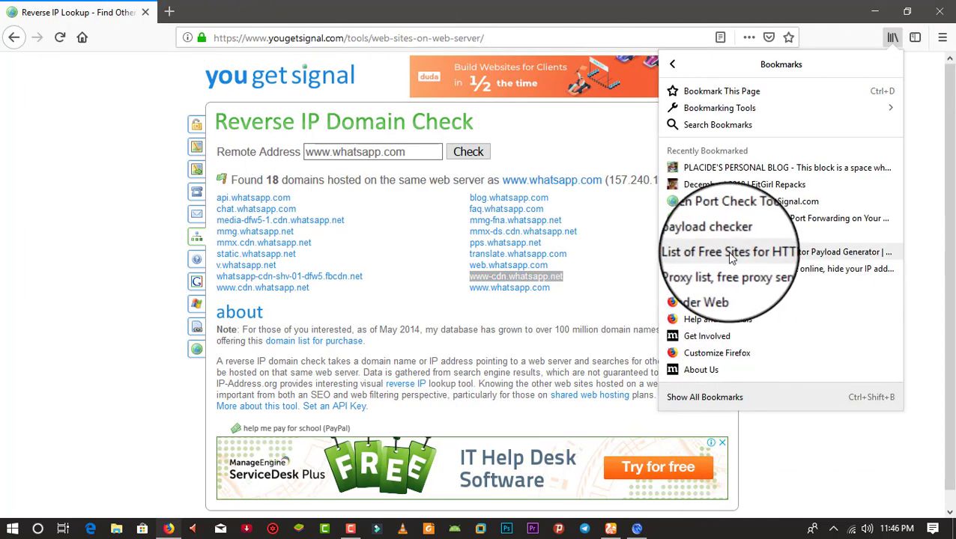
click(714, 273)
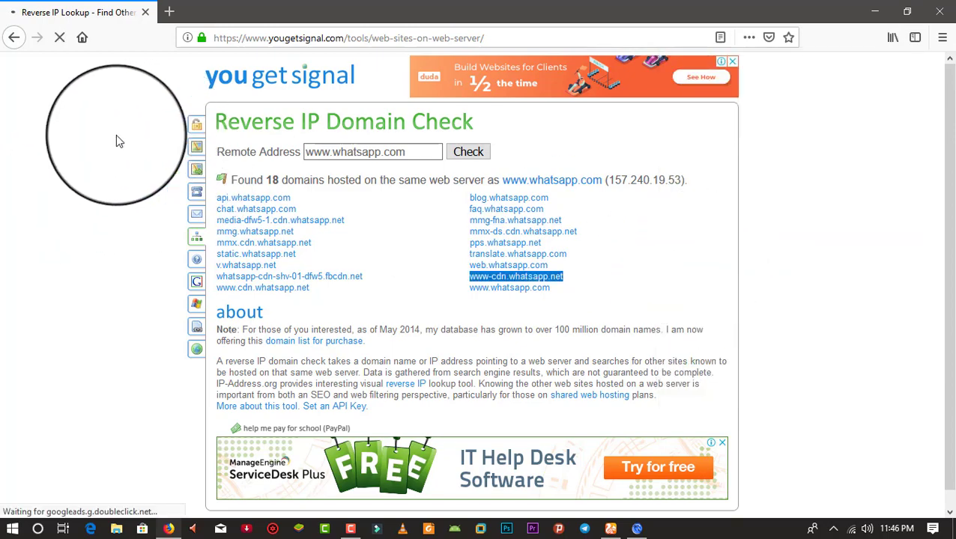
Step: Open the HTTP proxy list on spys.one and test the proxy 65.49.137.16:46386 on proxy-checker.org
scroll(337, 300, down, 3)
scroll(442, 352, up, 3)
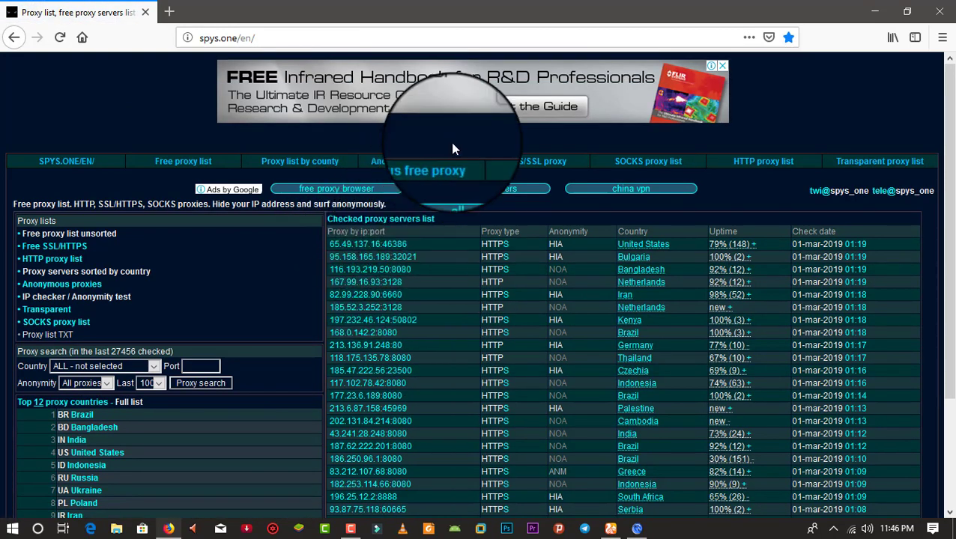
click(767, 170)
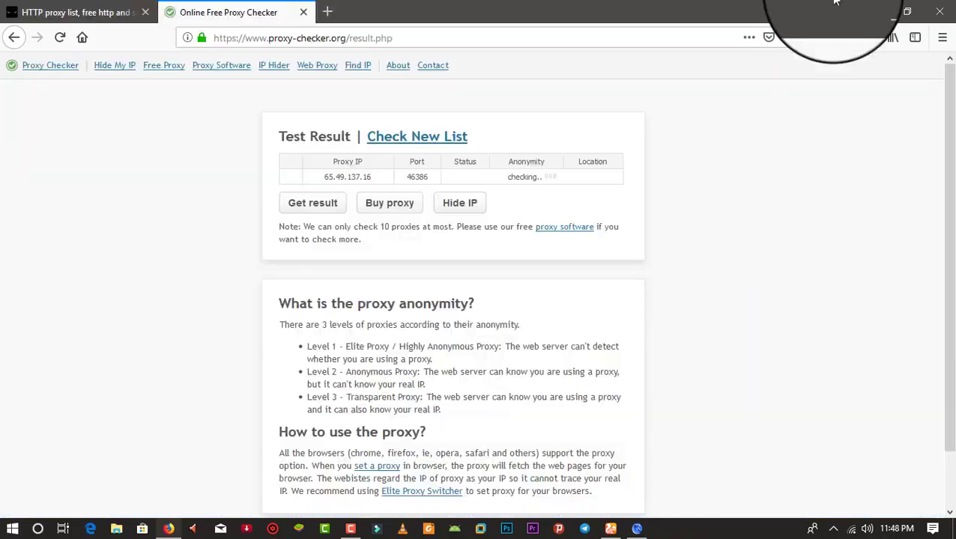
Step: Minimize Firefox to get back to HTTP Proxy Injector and show its SSH server and authentication settings
click(878, 7)
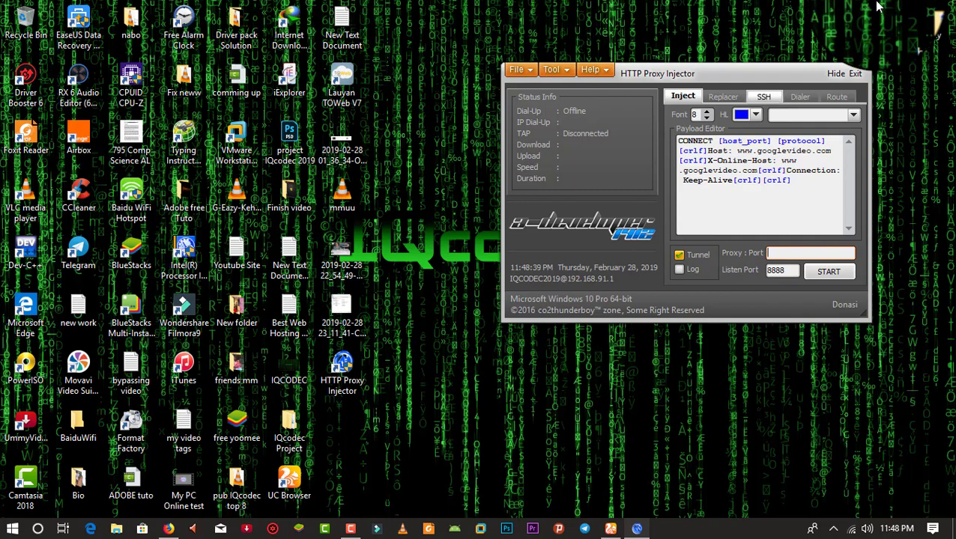
key(ctrl+Tab)
key(ctrl+Tab)
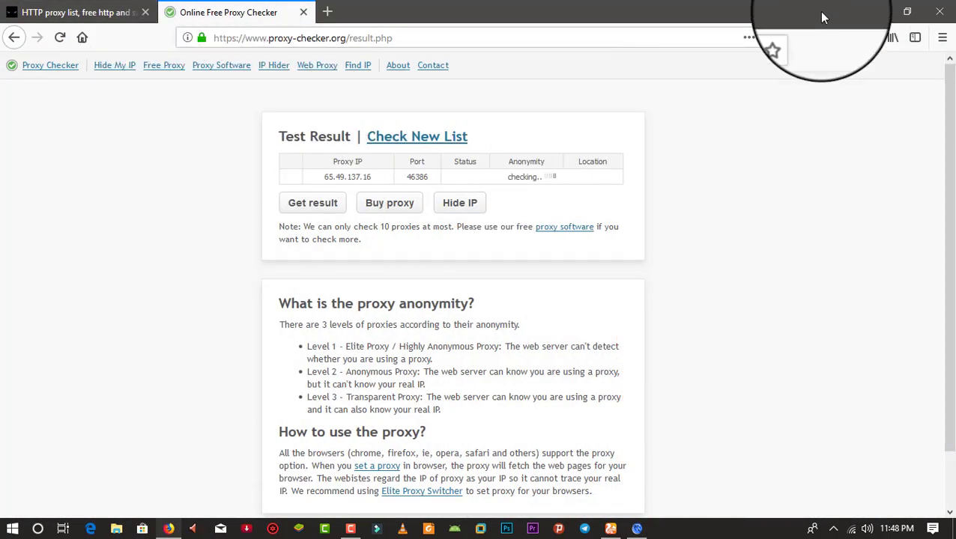
click(886, 13)
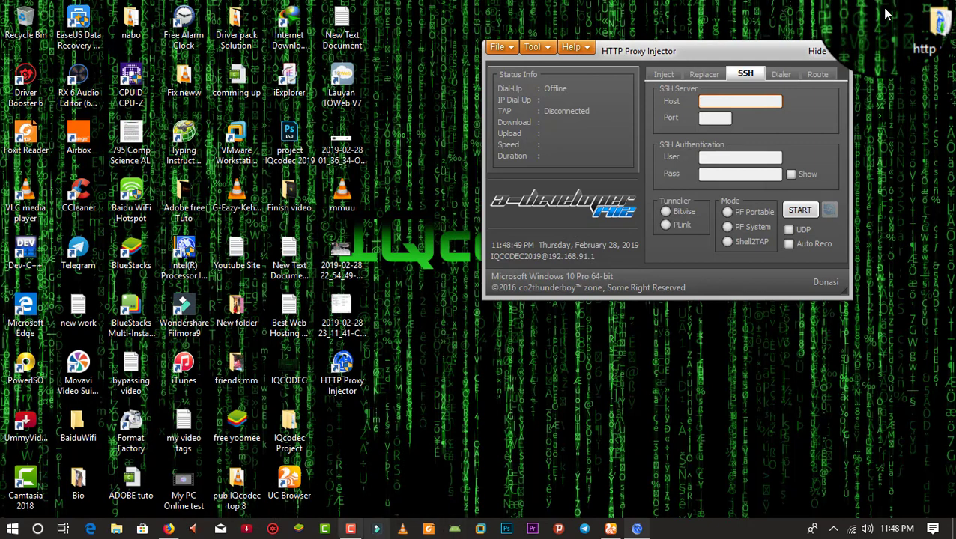
Step: Switch to UC Browser, search Google for fastssh and open the FastSSH.com website
click(610, 529)
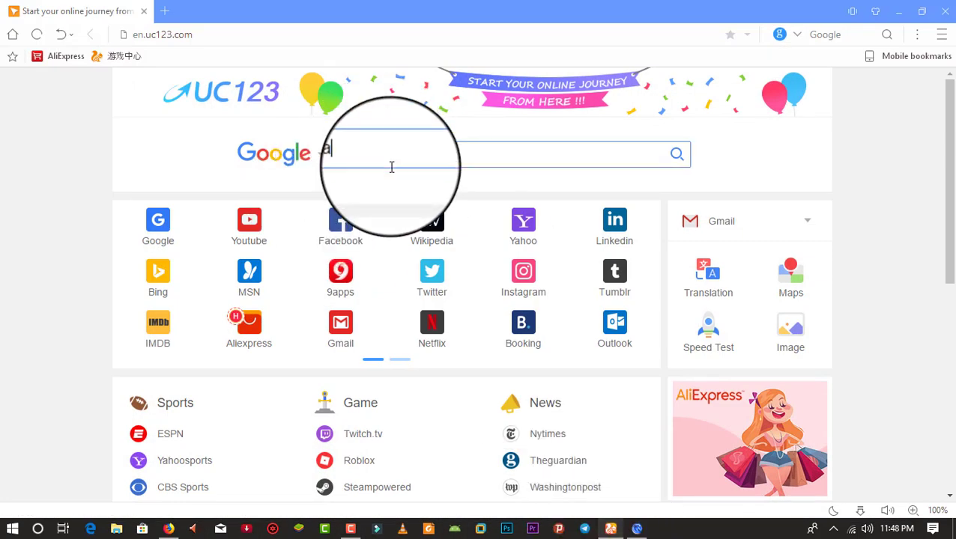
key(Return)
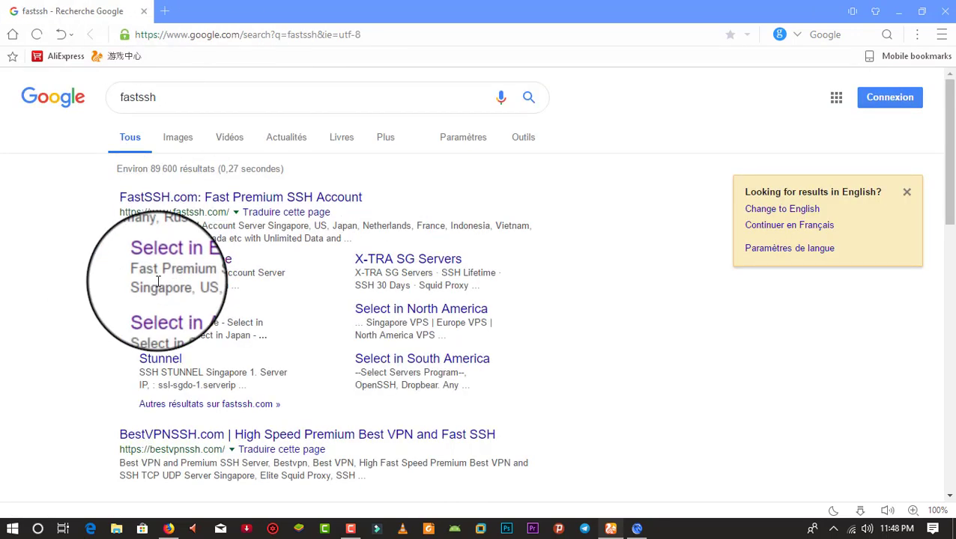
click(214, 209)
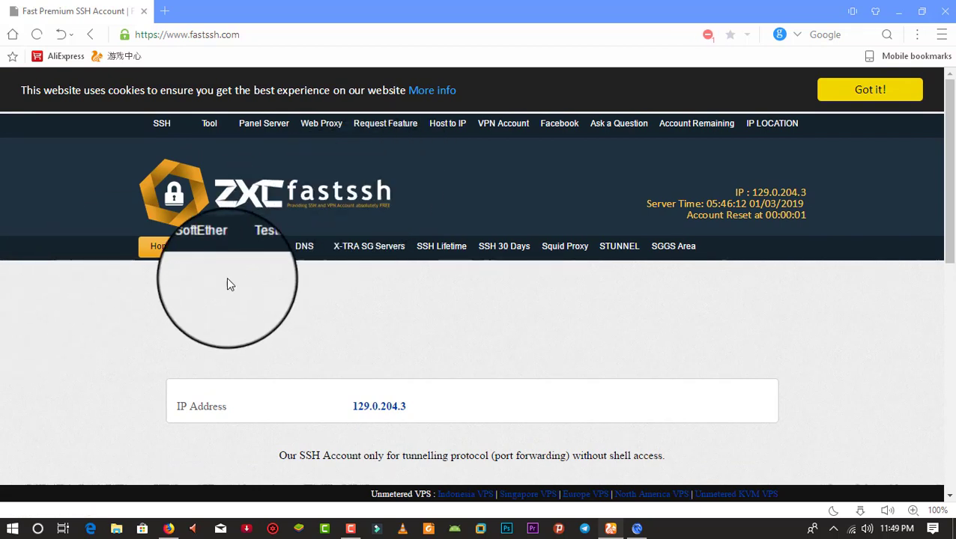
Step: Find the SSH server regions on the FastSSH home page and open the server list for Europe
scroll(230, 285, down, 3)
scroll(151, 267, down, 3)
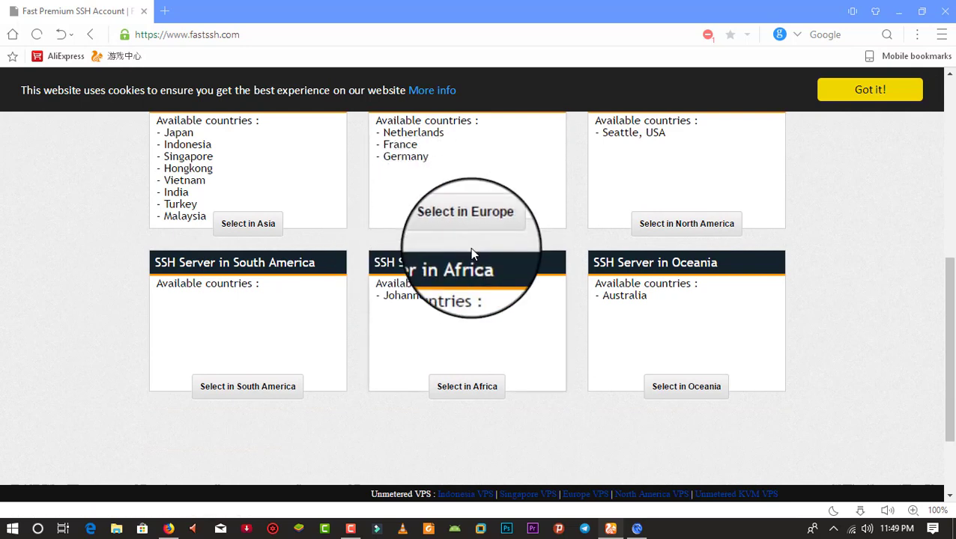
scroll(470, 251, up, 1)
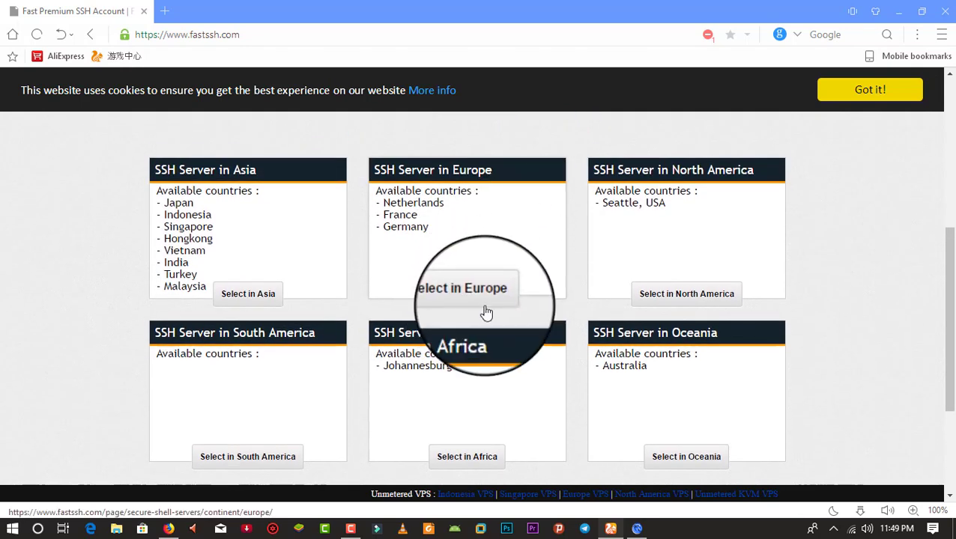
click(473, 297)
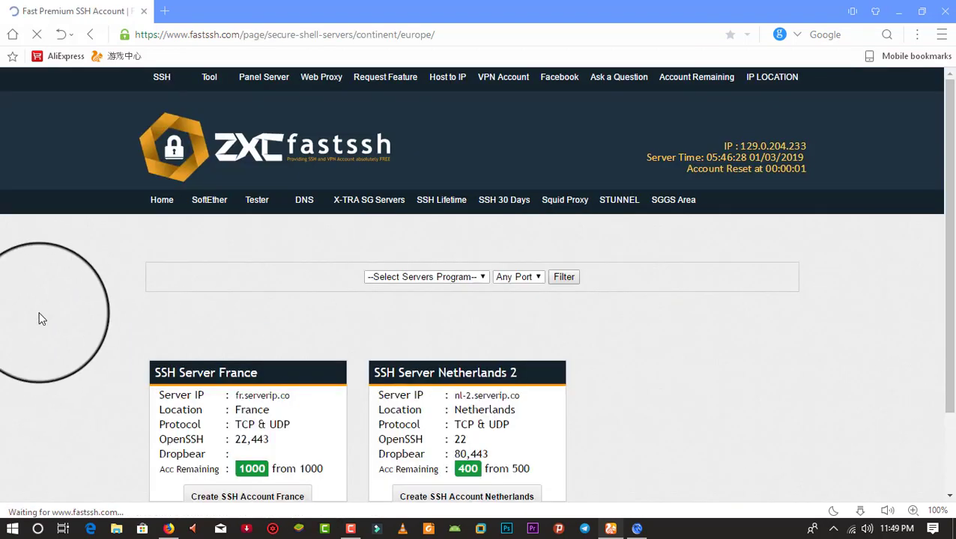
Step: Compare the European SSH servers and open the account creation page for SSH Server France
scroll(71, 249, down, 3)
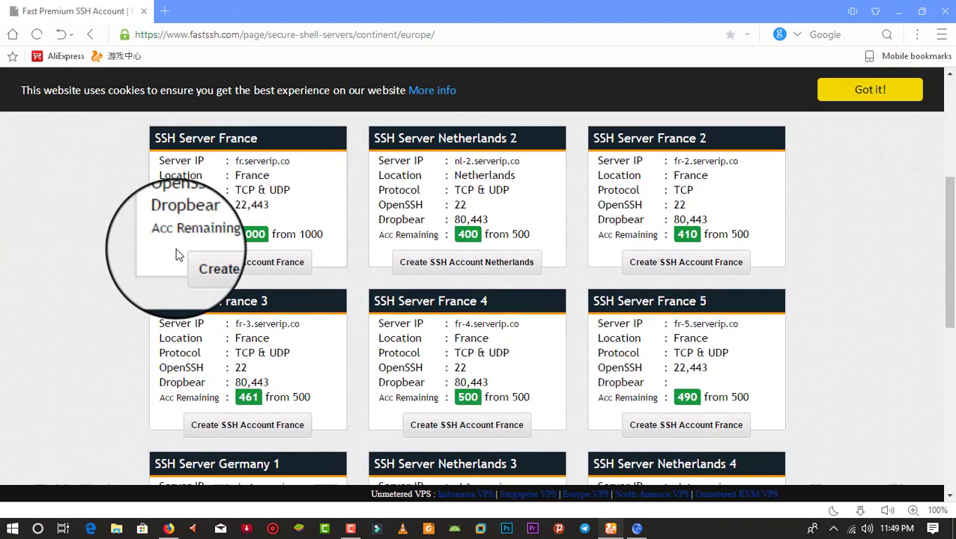
scroll(187, 247, up, 2)
scroll(213, 277, down, 1)
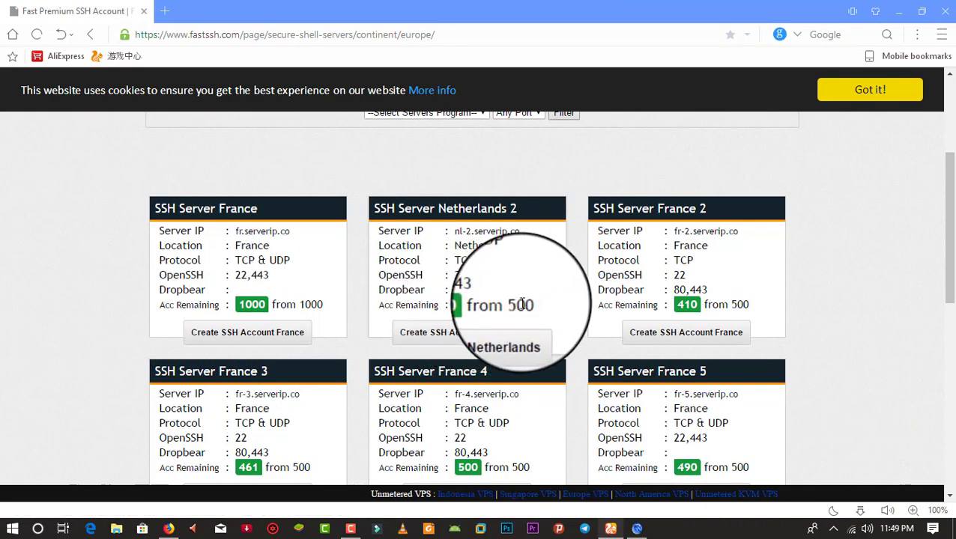
click(228, 339)
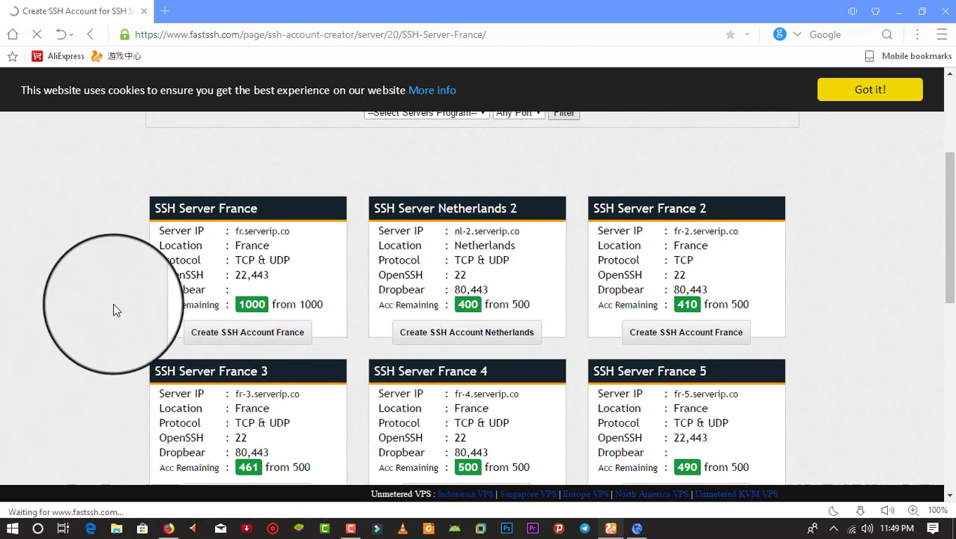
Step: Fill in the desired username and the account password in the SSH Server France account form
scroll(113, 304, down, 10)
scroll(113, 303, up, 3)
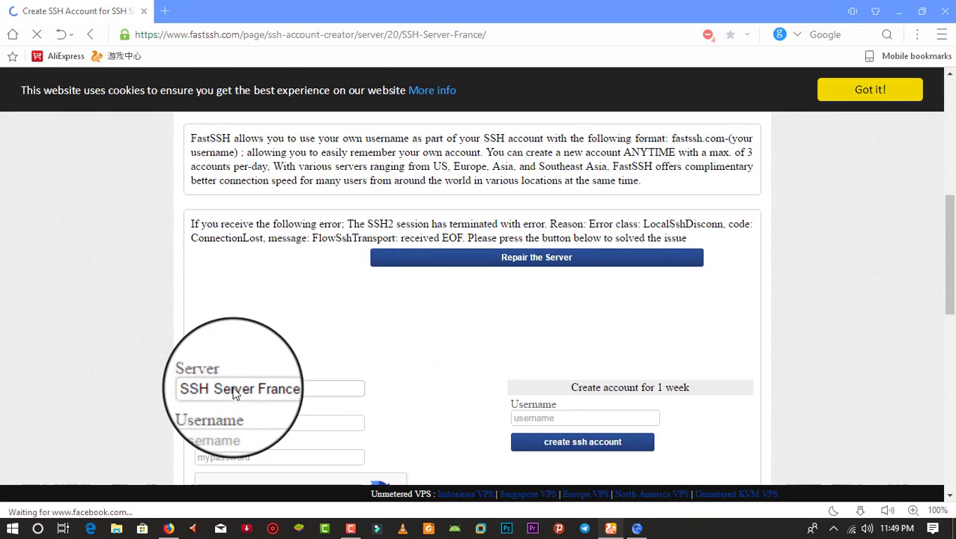
scroll(237, 375, down, 1)
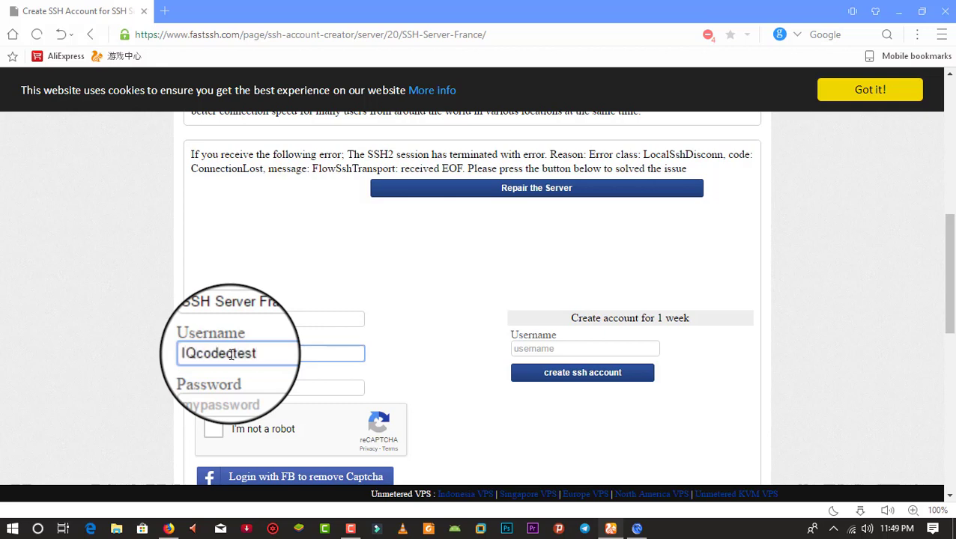
click(223, 387)
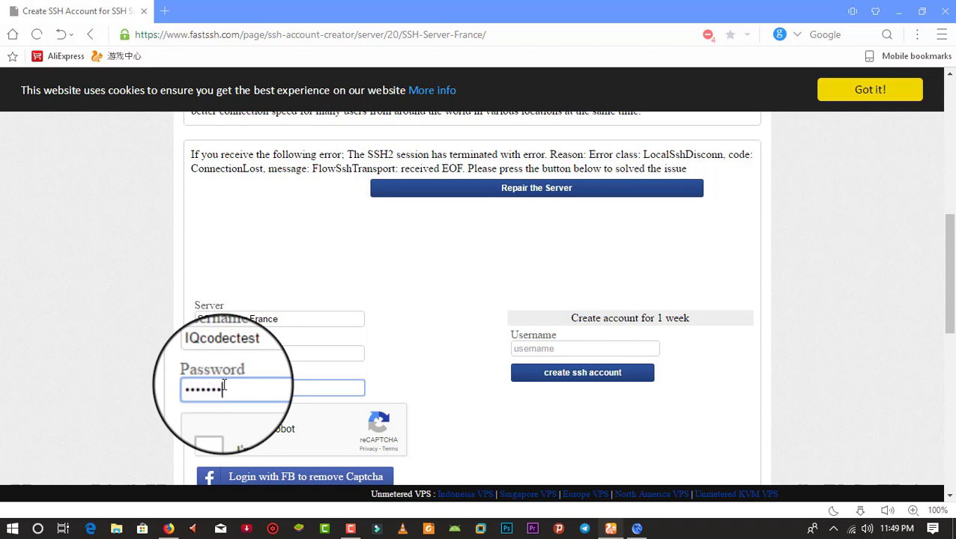
scroll(223, 386, down, 2)
Step: Complete the reCAPTCHA by selecting all images with a store front and verifying them
click(214, 288)
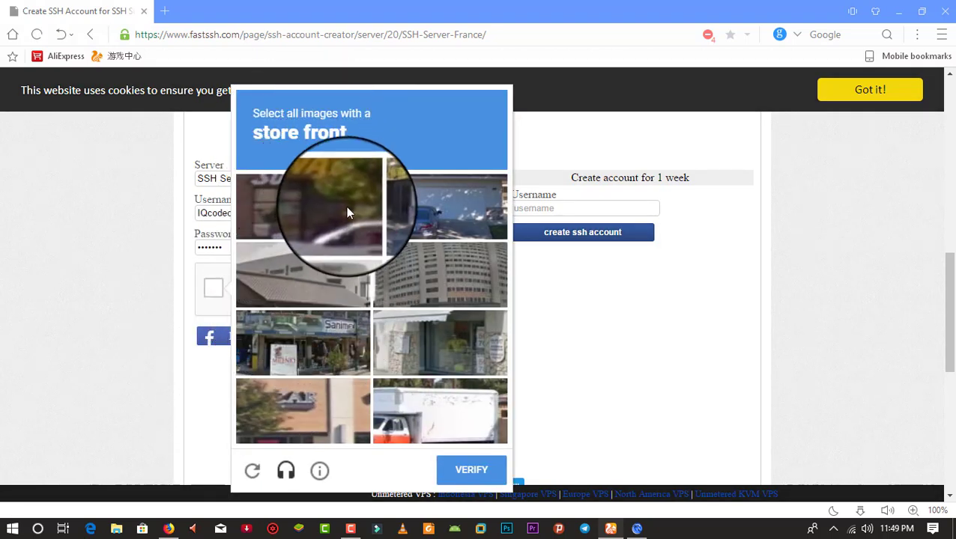
click(324, 195)
click(322, 342)
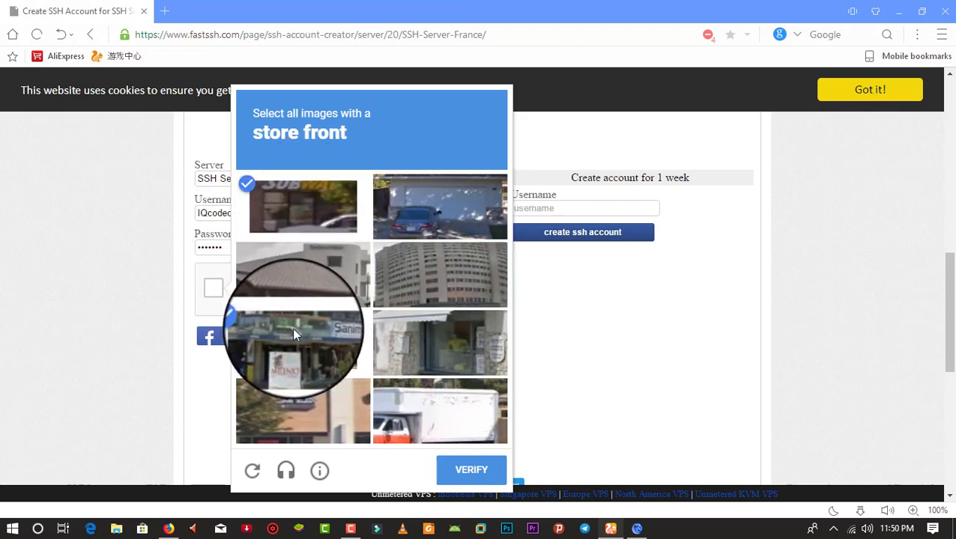
click(306, 425)
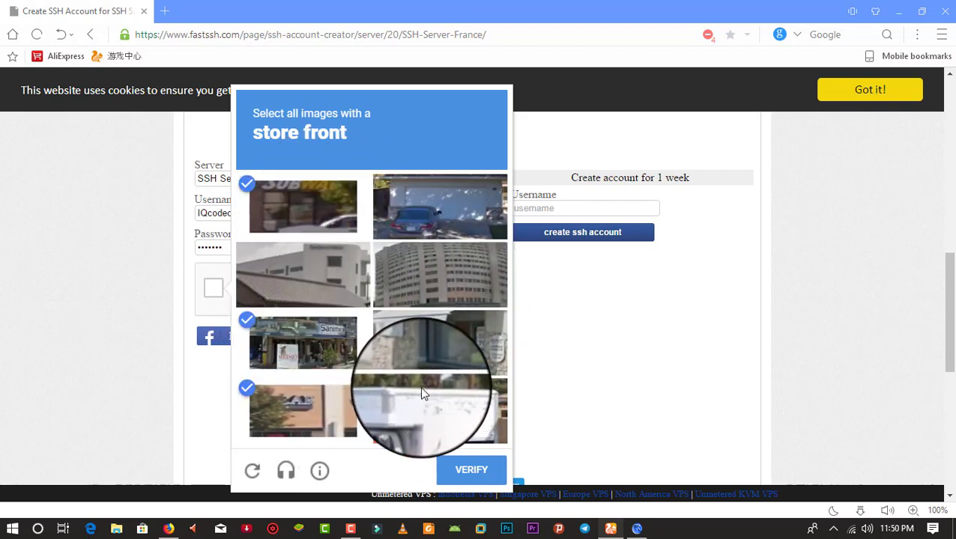
click(447, 352)
click(465, 476)
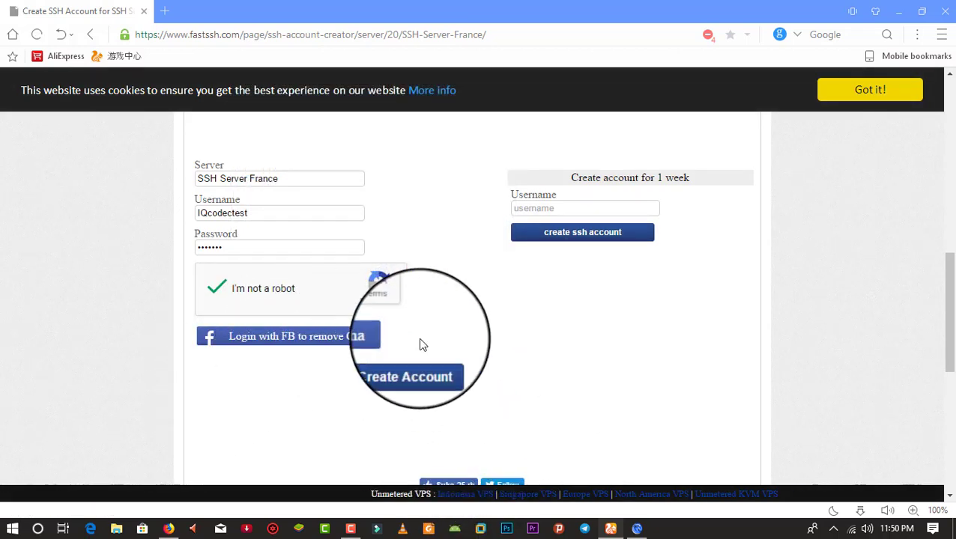
Step: Submit the completed form to create the SSH account and find the creation result on the page
scroll(445, 301, up, 1)
scroll(454, 337, down, 1)
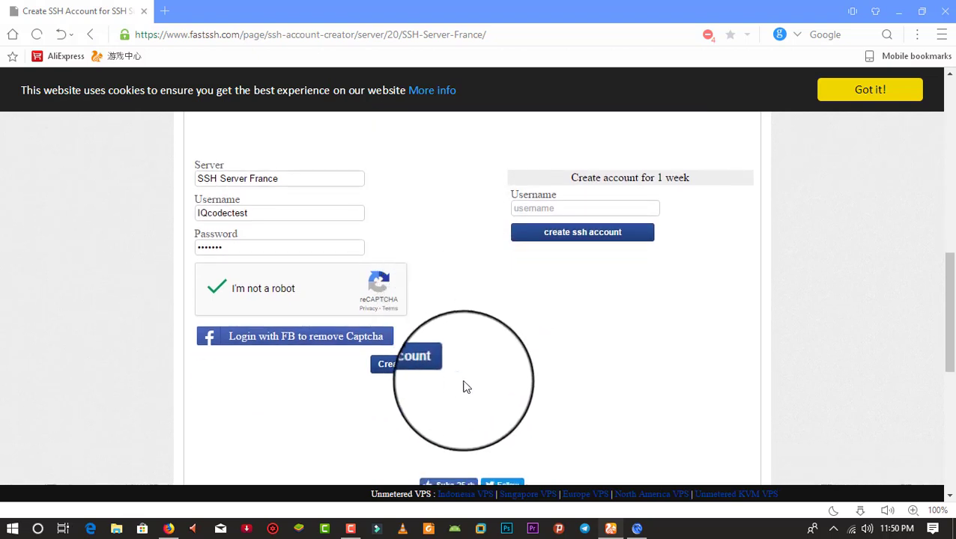
click(427, 363)
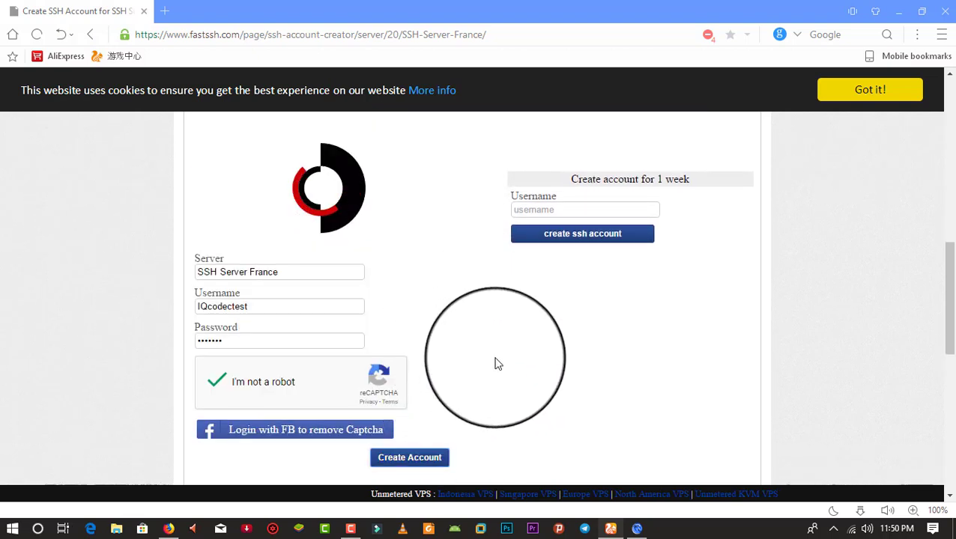
scroll(442, 367, up, 5)
scroll(299, 337, down, 2)
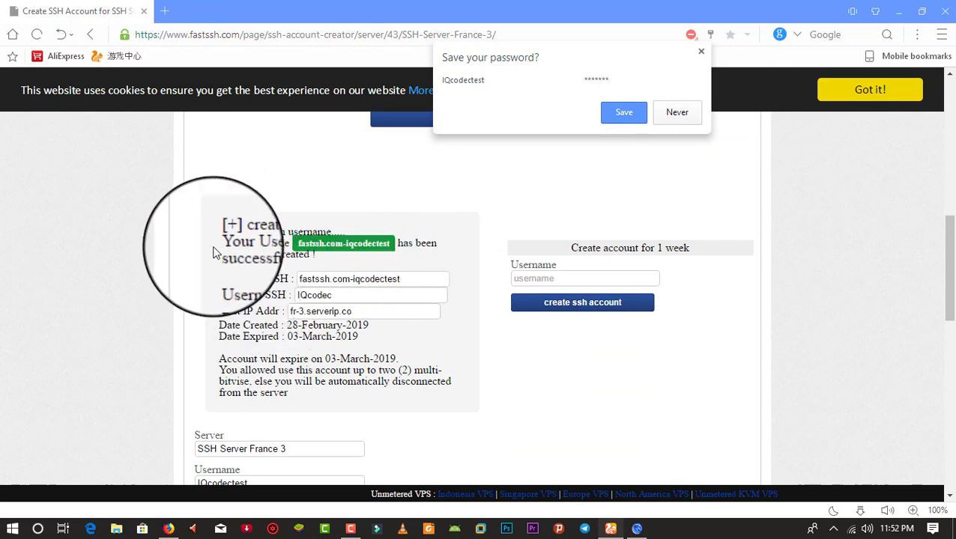
Step: Copy the created SSH account's details through the expiry date and minimize UC Browser and Firefox to reach the desktop
drag(213, 251, 402, 338)
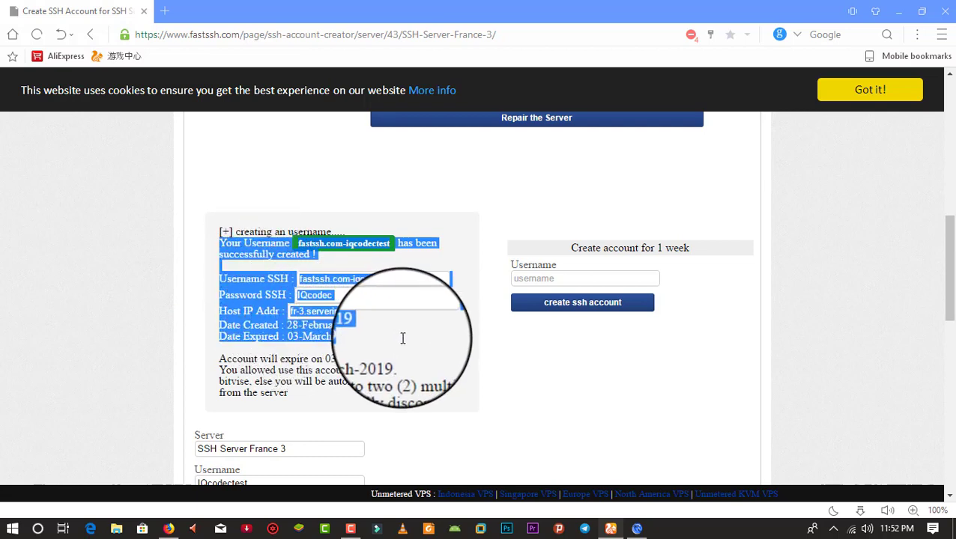
right_click(253, 292)
click(285, 301)
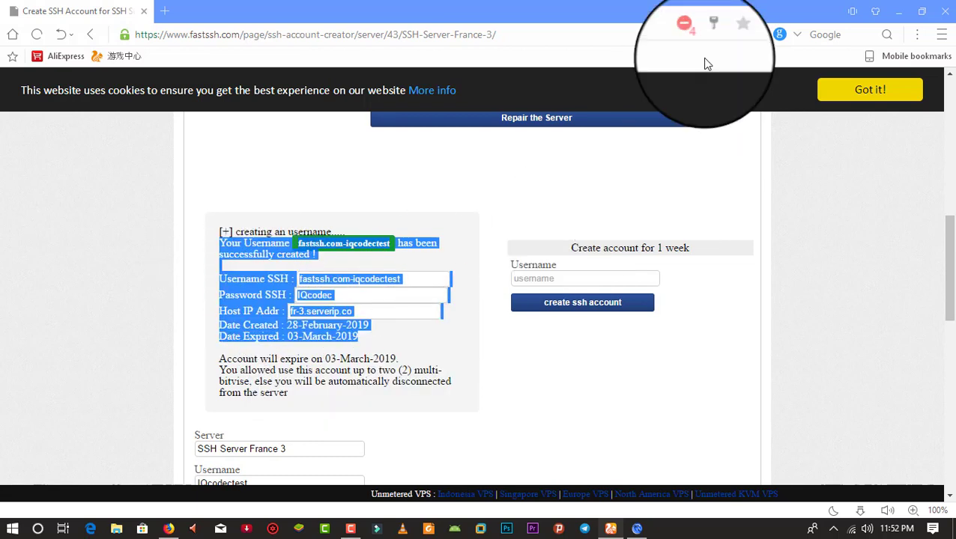
click(899, 14)
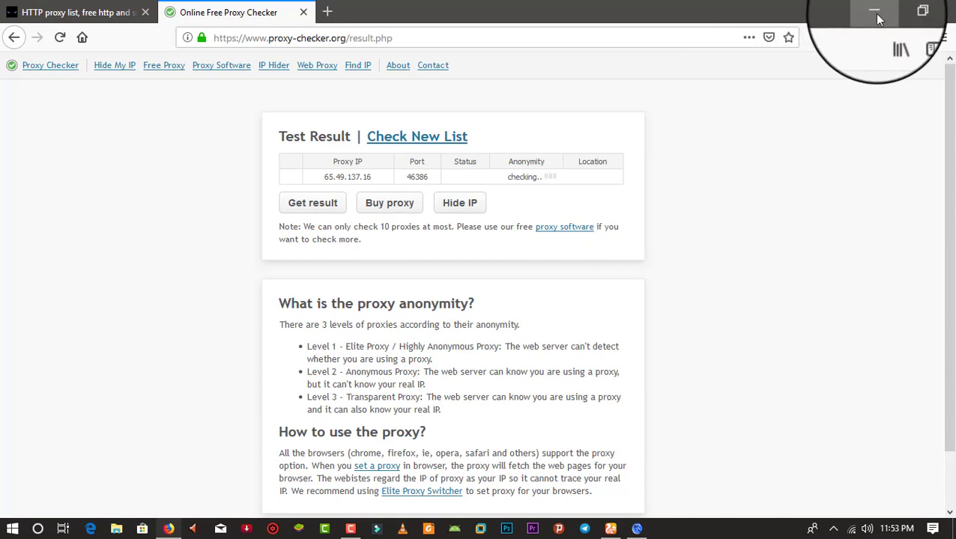
click(876, 15)
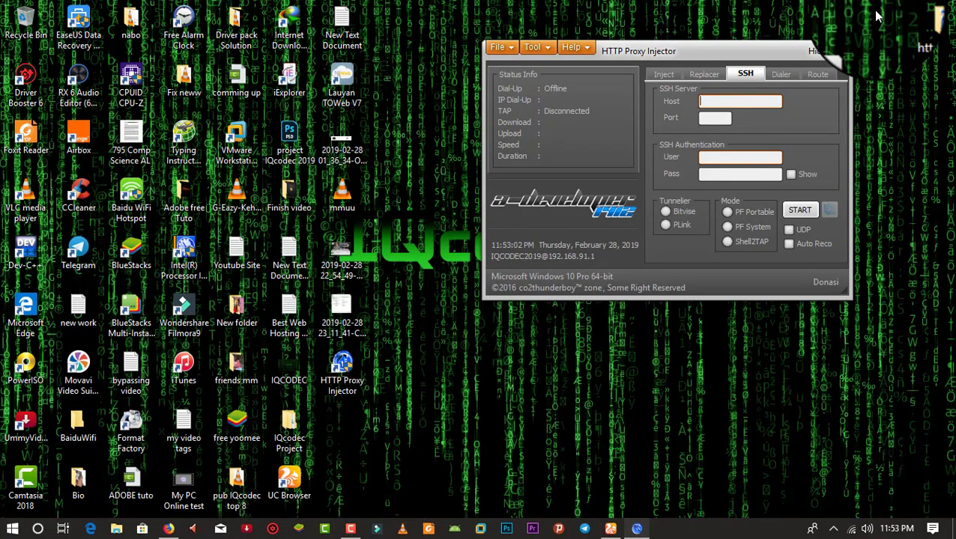
Step: Create a new text document on the desktop, open it in Notepad and paste the copied SSH account details
right_click(403, 142)
mouse_move(478, 238)
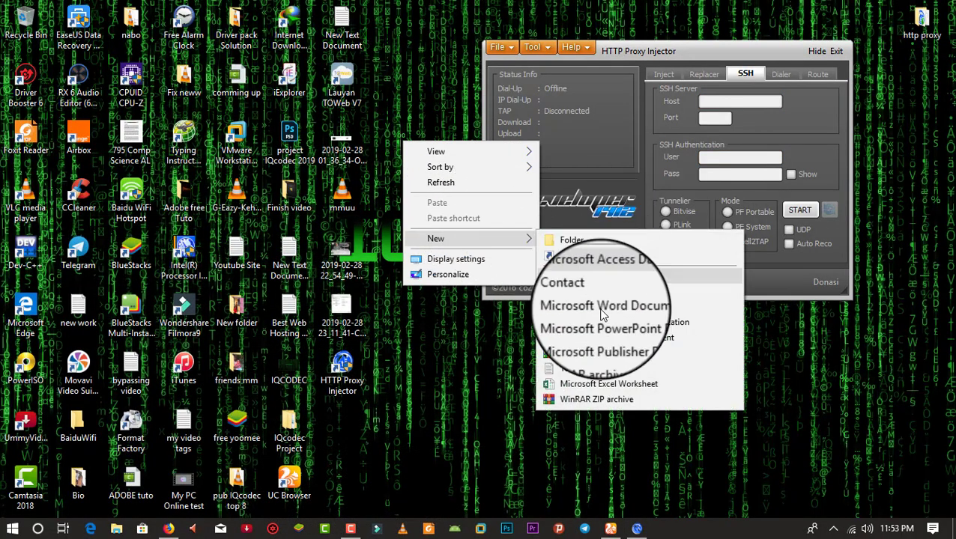
click(590, 360)
double_click(395, 153)
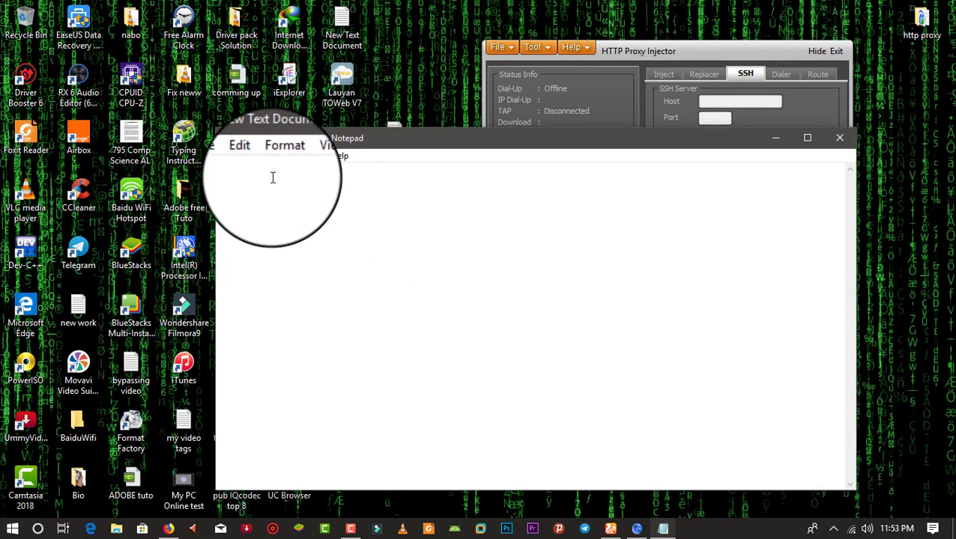
key(ctrl+v)
Step: Rearrange the HTTP Proxy Injector and Notepad windows so the SSH fields and the account details are both accessible
click(700, 53)
drag(701, 52, 657, 64)
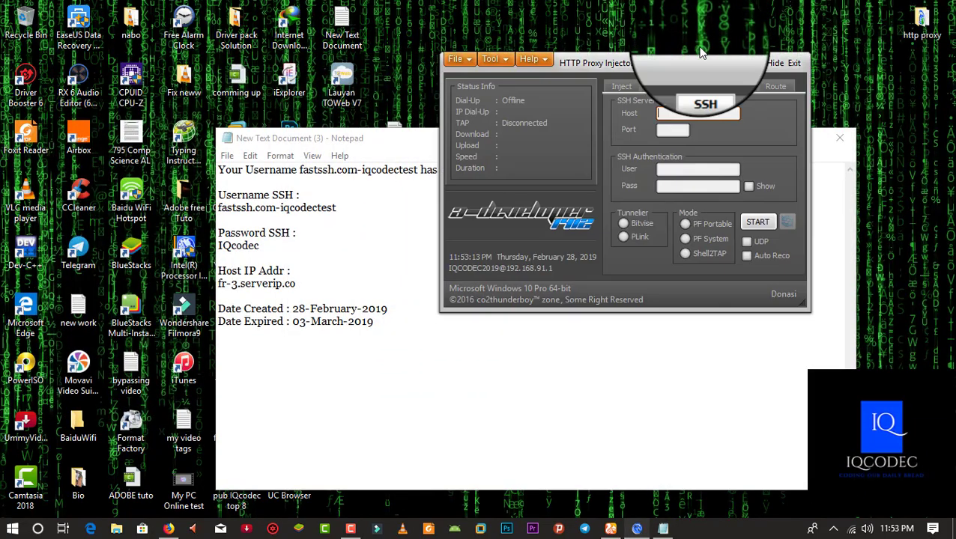
drag(394, 141, 472, 239)
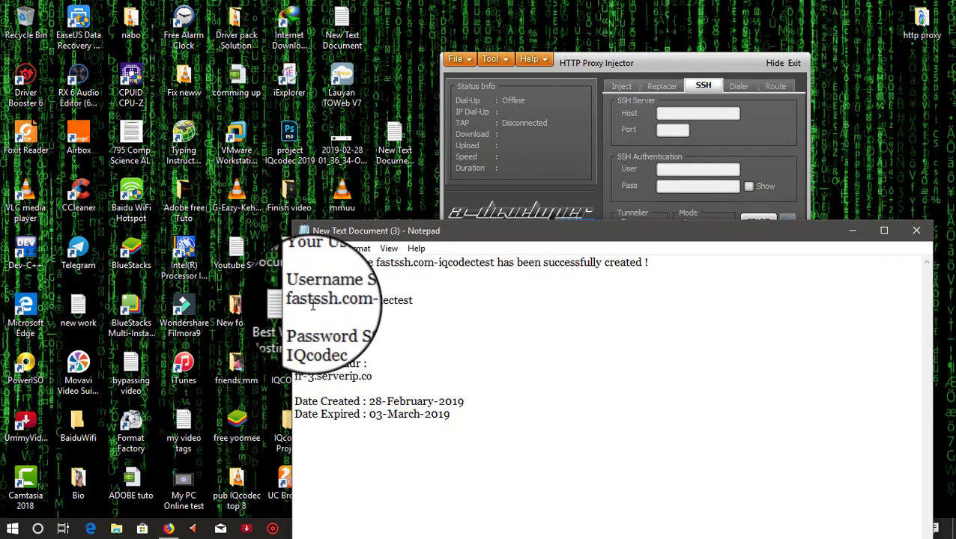
Step: Copy the SSH username from the Notepad document into the User field of HTTP Proxy Injector's SSH authentication
drag(296, 301, 414, 301)
right_click(391, 300)
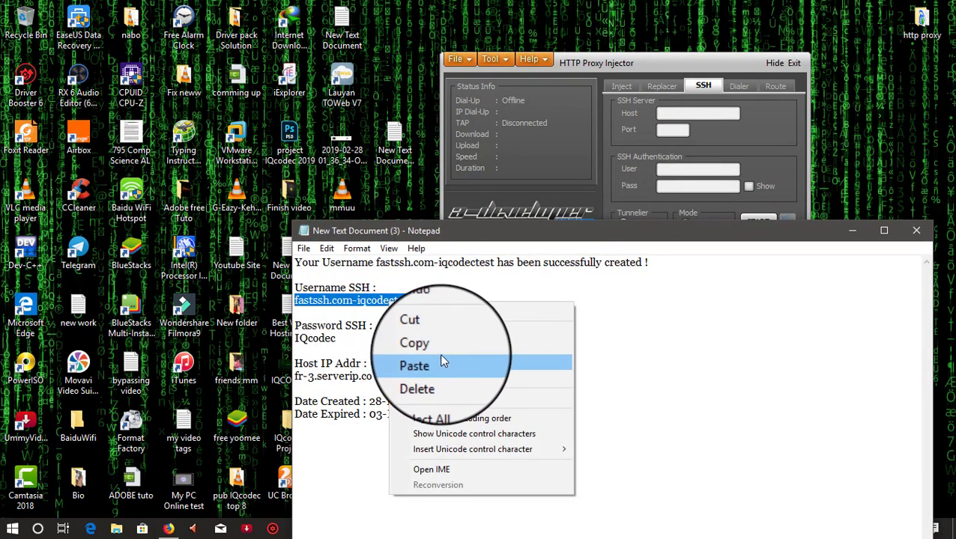
click(479, 344)
click(649, 64)
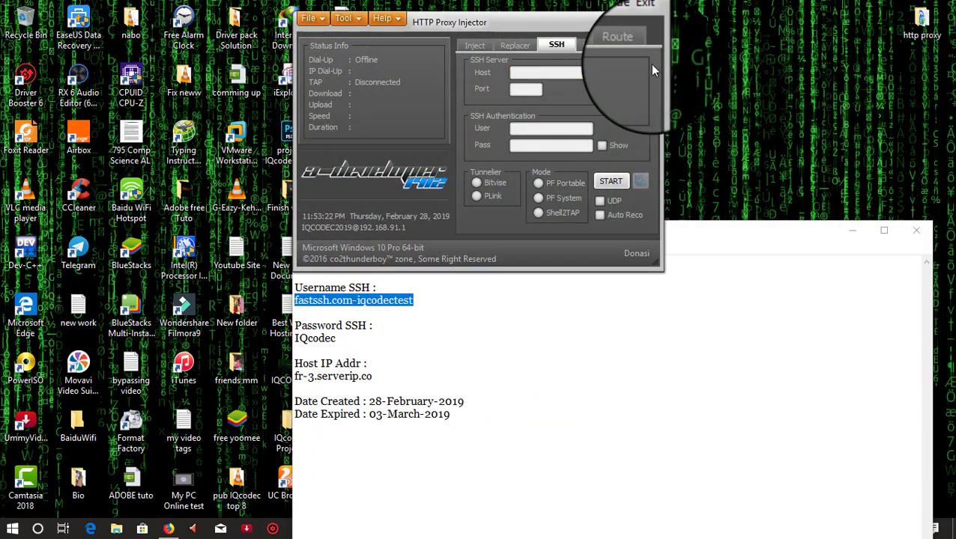
key(Tab)
key(Tab)
key(ctrl+v)
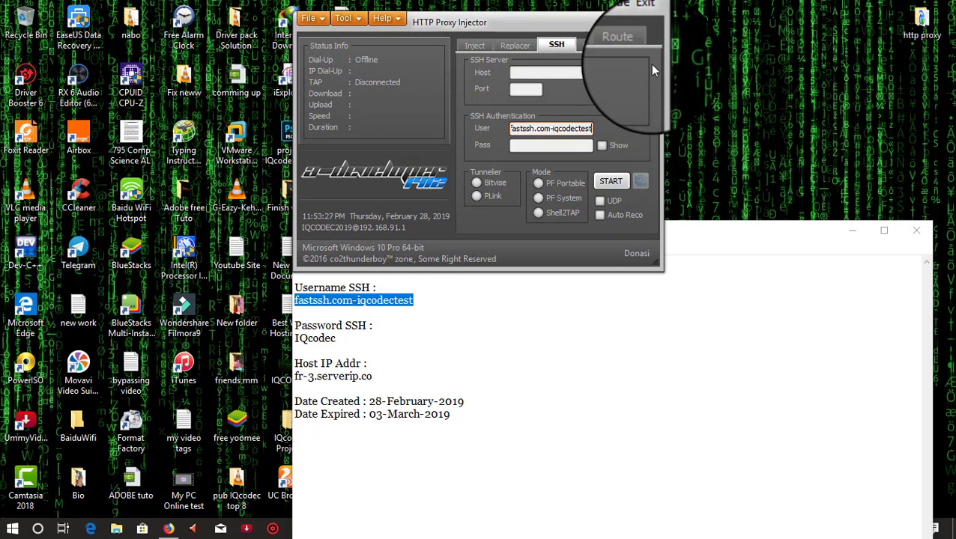
Step: Copy the SSH password from the Notepad document into the Pass field and turn on Show for it
key(alt+Tab)
double_click(315, 338)
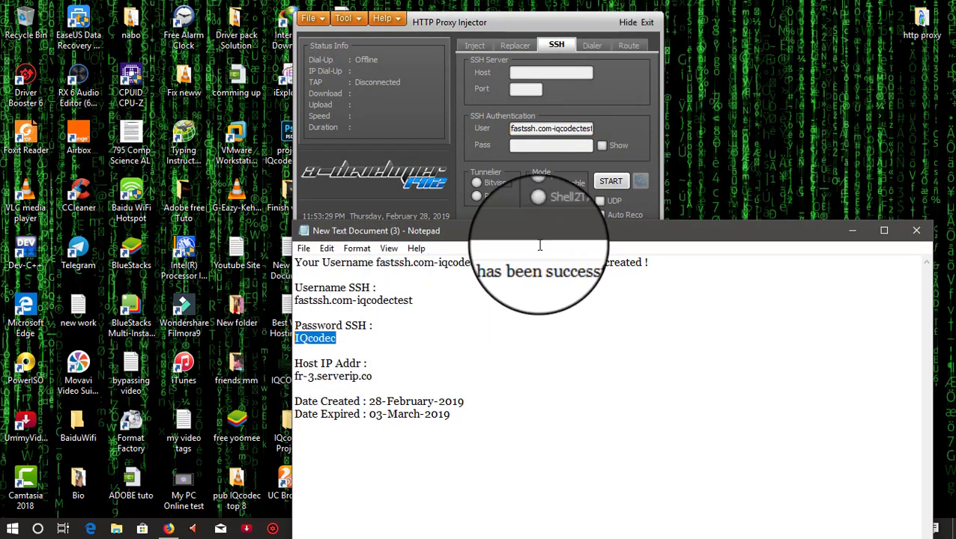
click(601, 147)
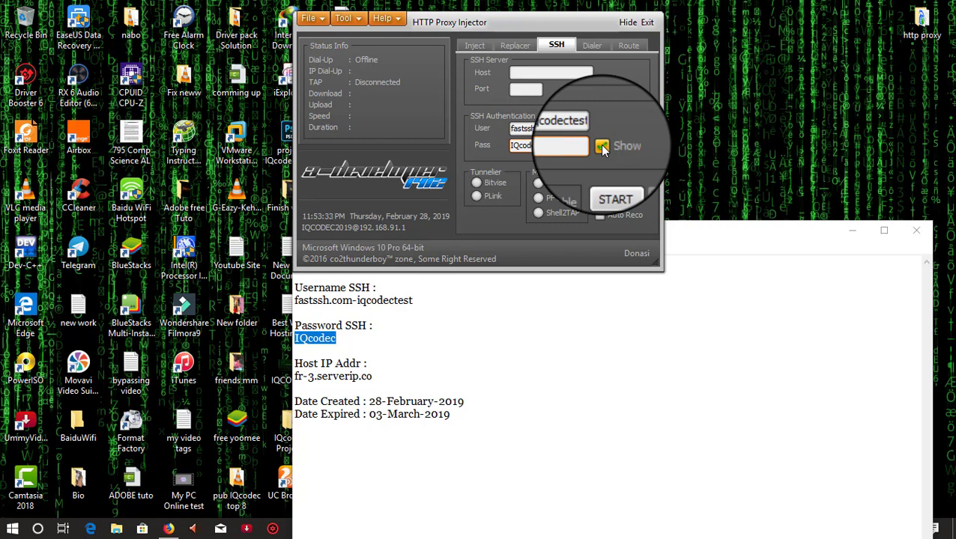
Step: Copy the host address fr-3.serverip.co from the Notepad document for the SSH server's Host field
key(alt+Tab)
drag(372, 376, 296, 376)
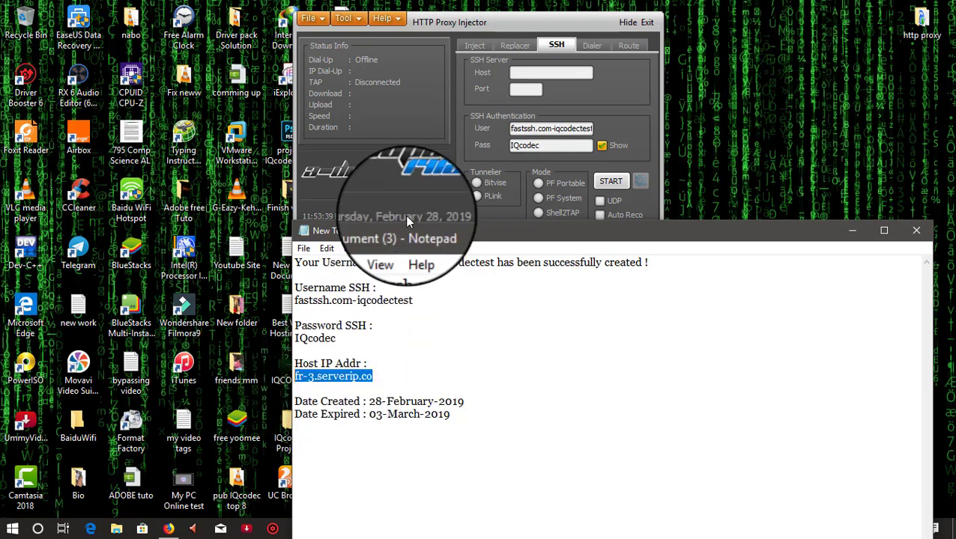
click(529, 71)
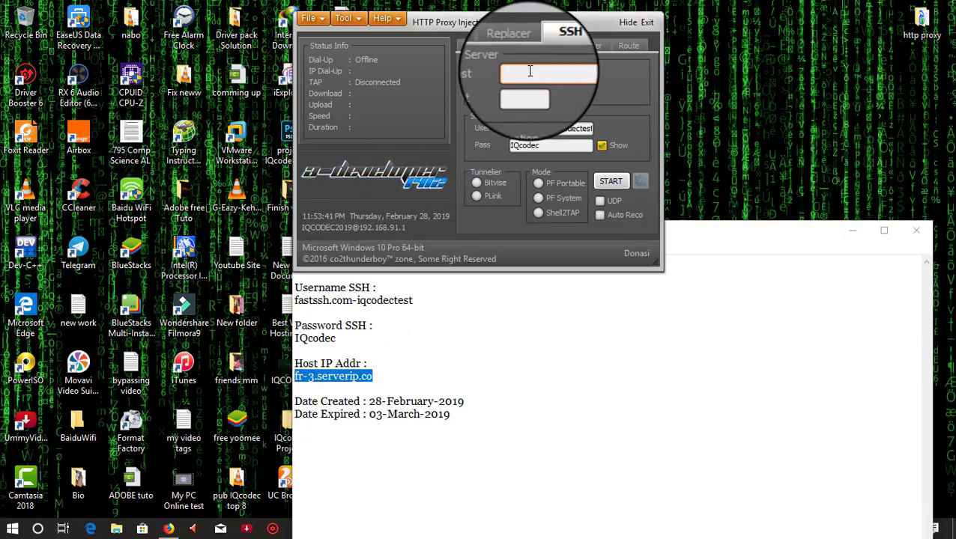
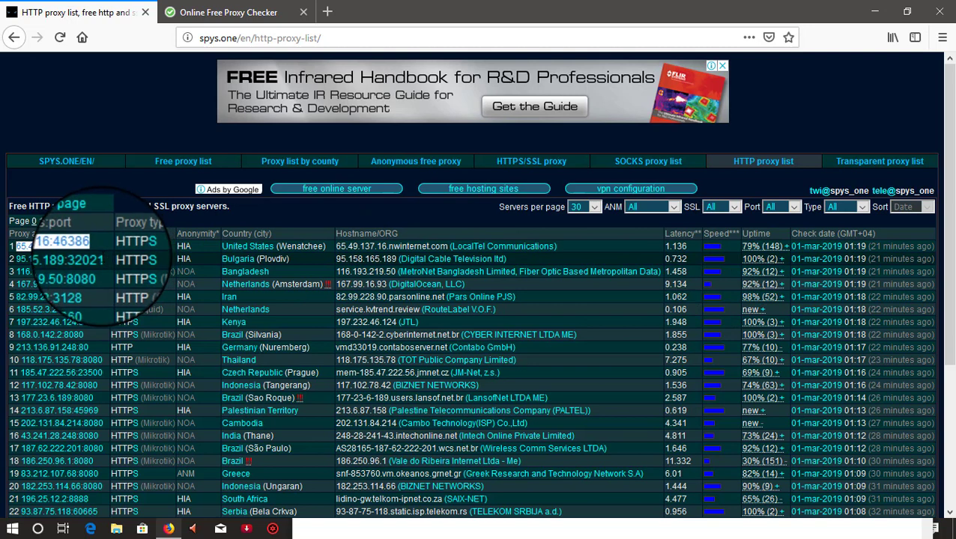
Step: Copy the proxy 95.158.165.189:32021 from the spys.one list in Firefox into HTTP Proxy Injector's Proxy : Port field
drag(103, 259, 16, 259)
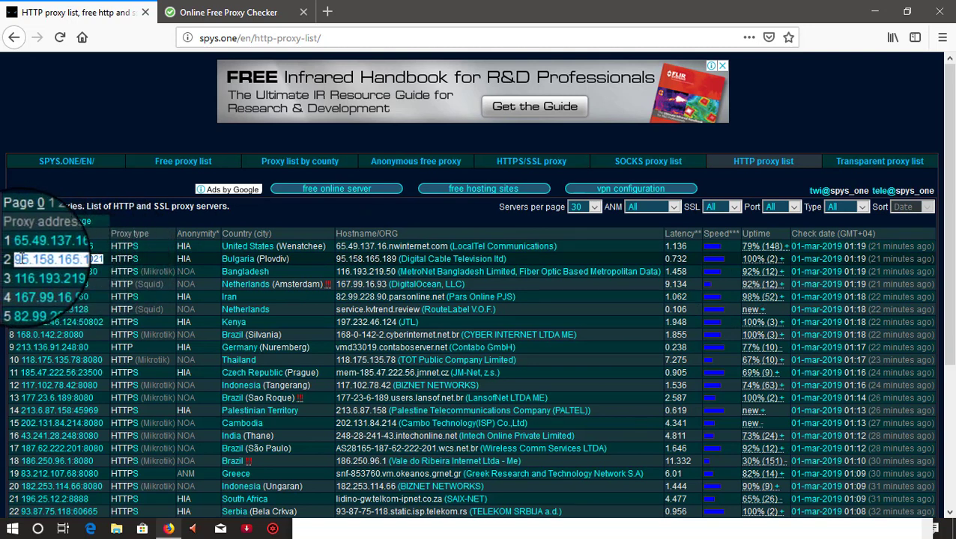
right_click(24, 259)
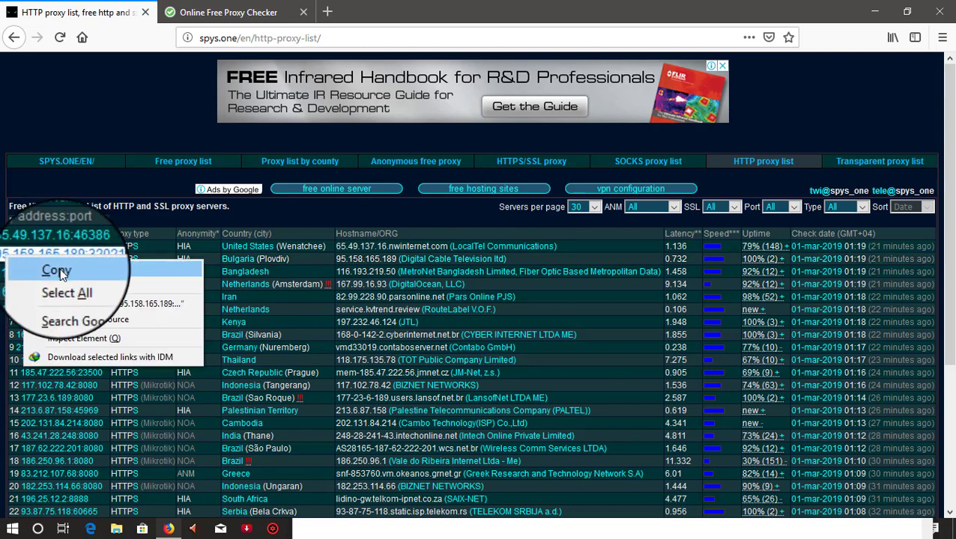
click(52, 272)
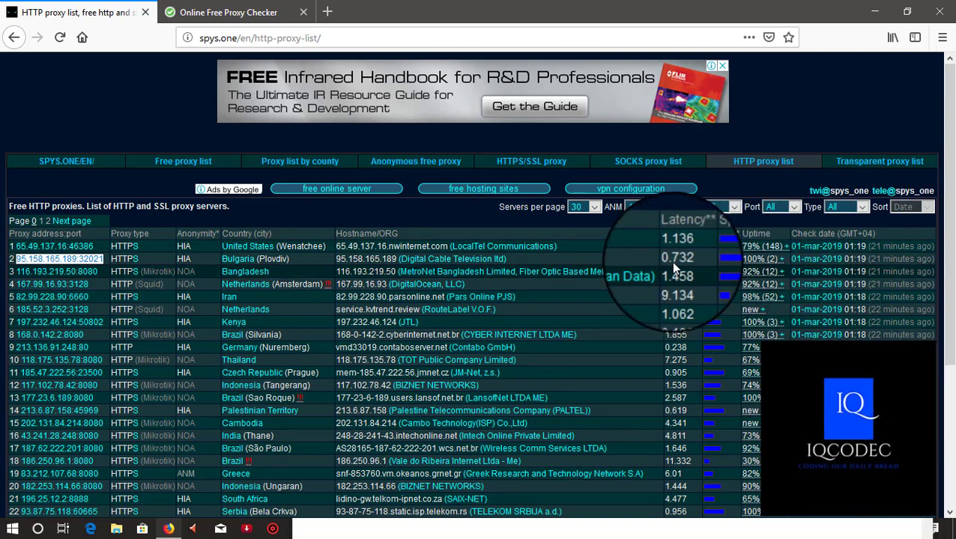
click(877, 8)
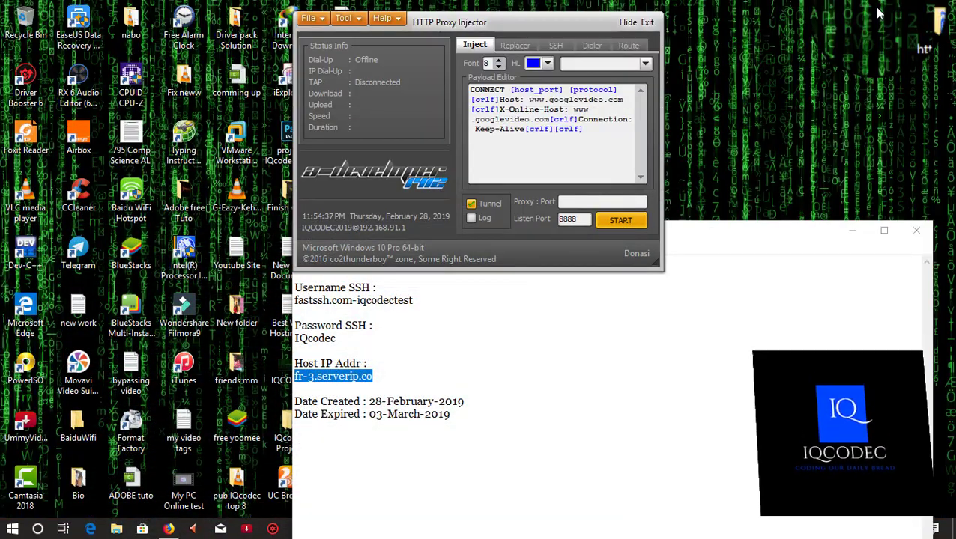
right_click(571, 202)
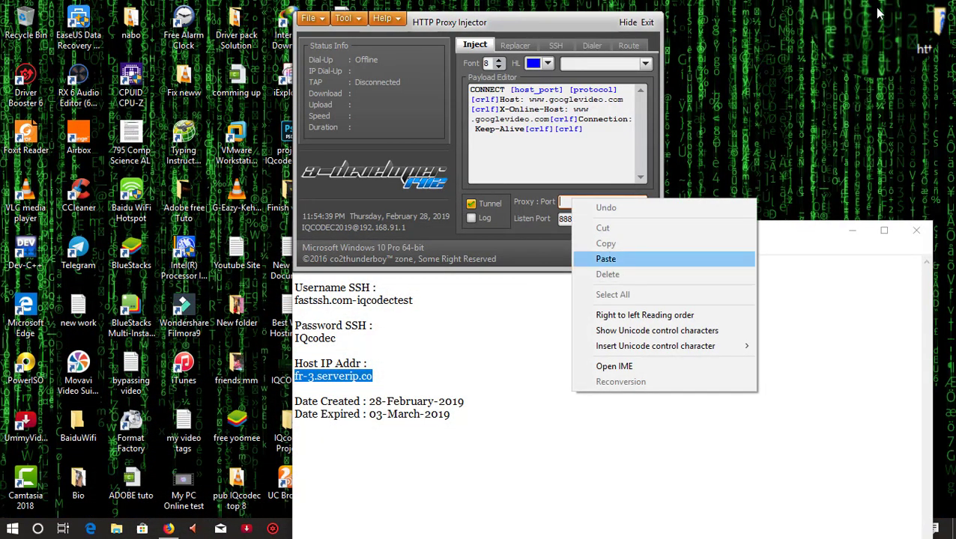
click(607, 259)
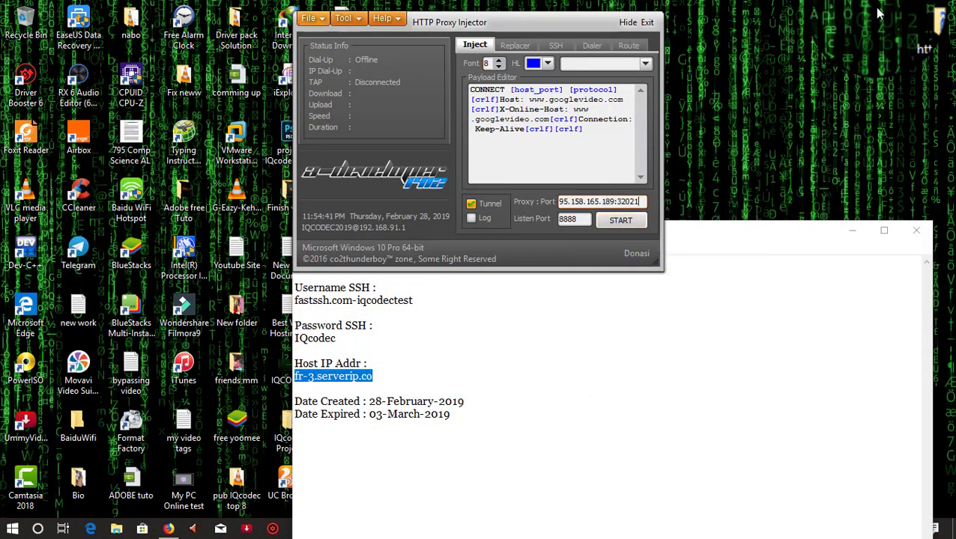
key(alt+f)
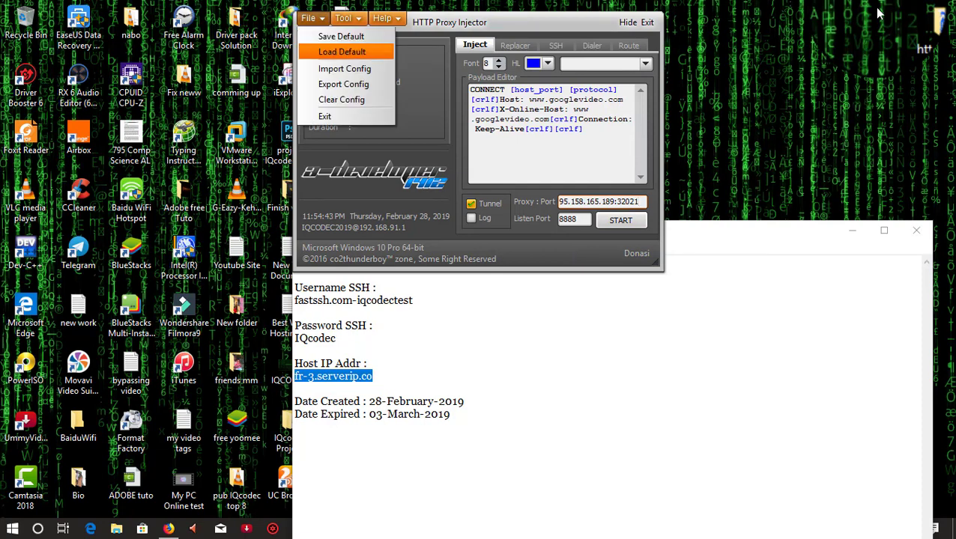
key(Down)
key(Down)
key(Down)
key(Down)
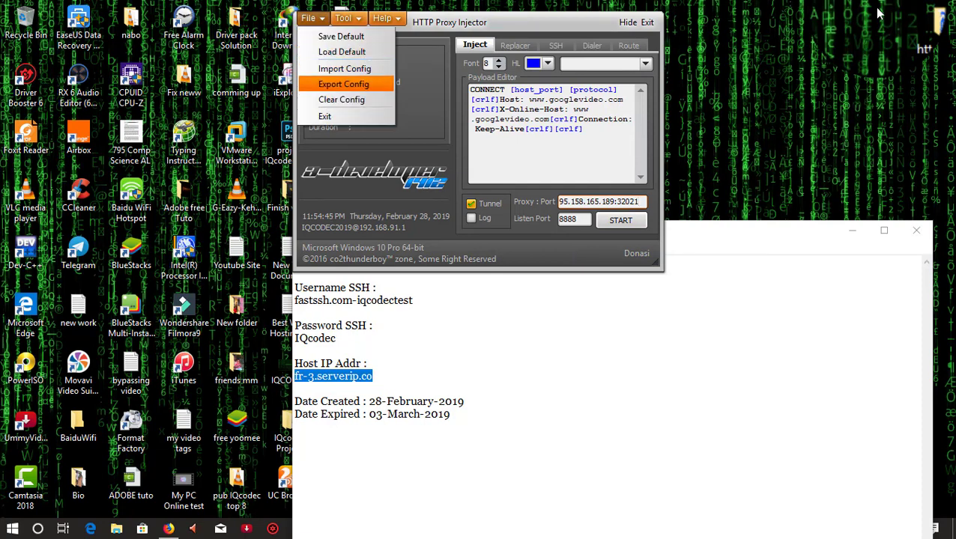
key(Down)
key(Escape)
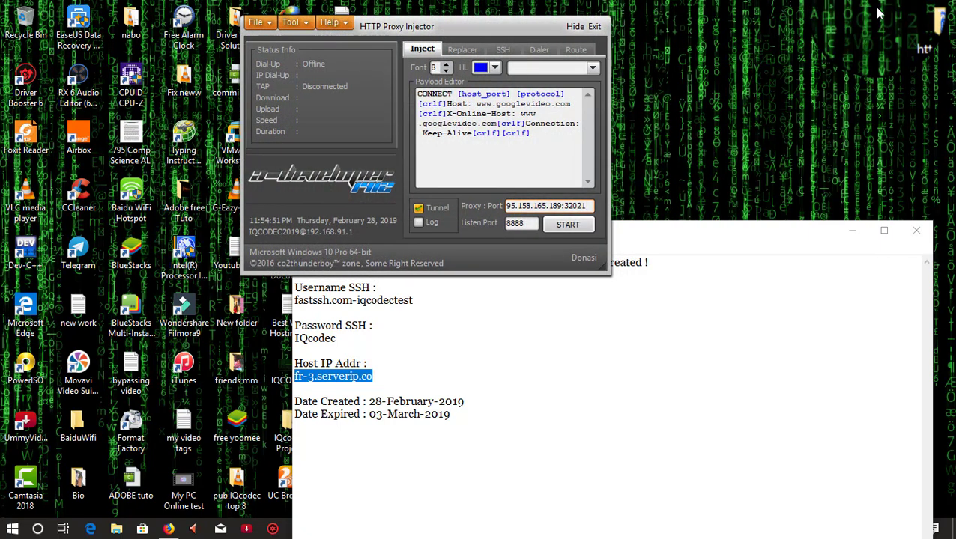
Step: Turn on Log in HTTP Proxy Injector and minimize the Notepad document with the SSH account details
key(space)
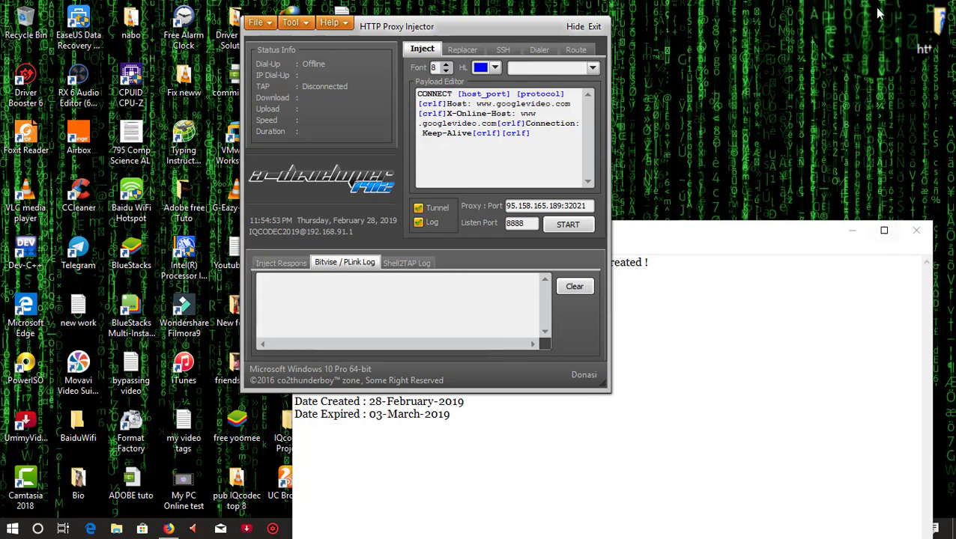
click(852, 230)
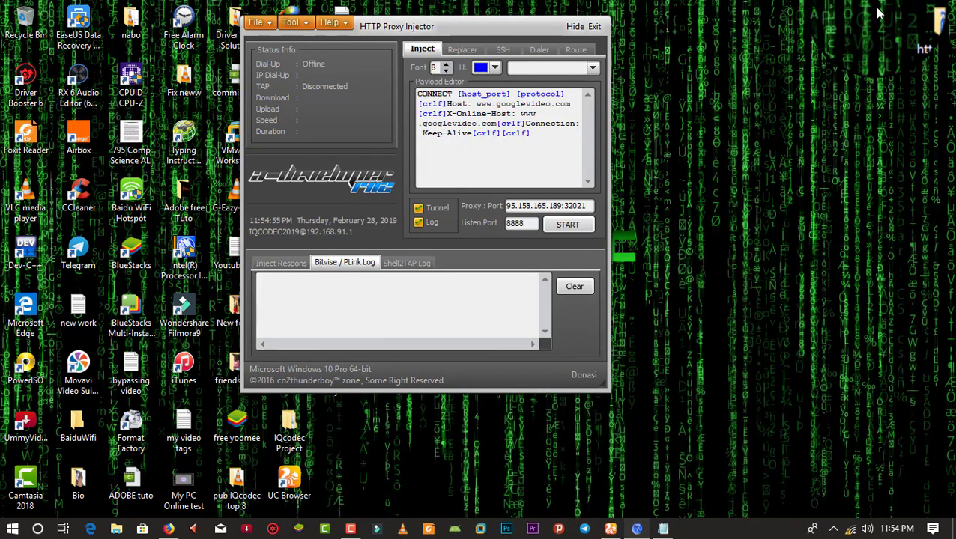
drag(531, 133, 458, 103)
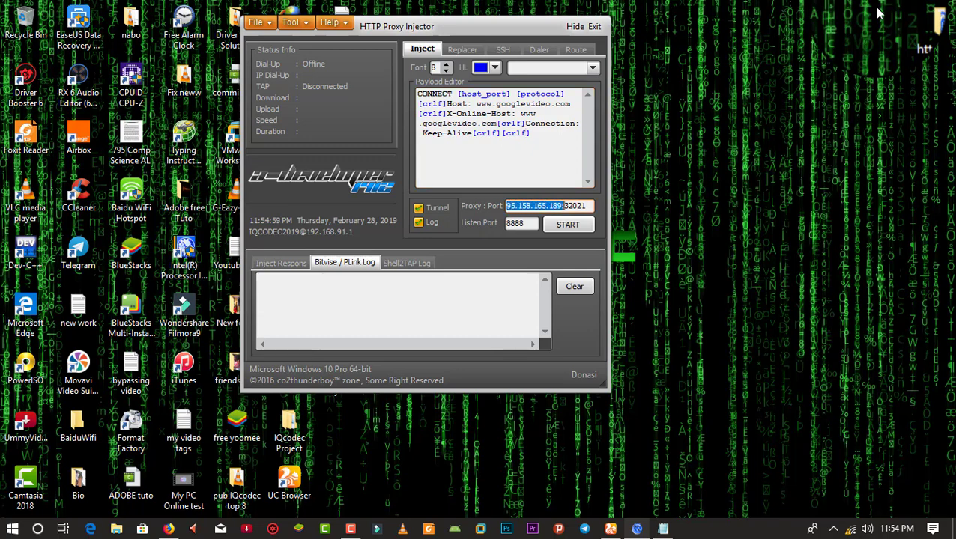
key(ctrl+Tab)
key(ctrl+Tab)
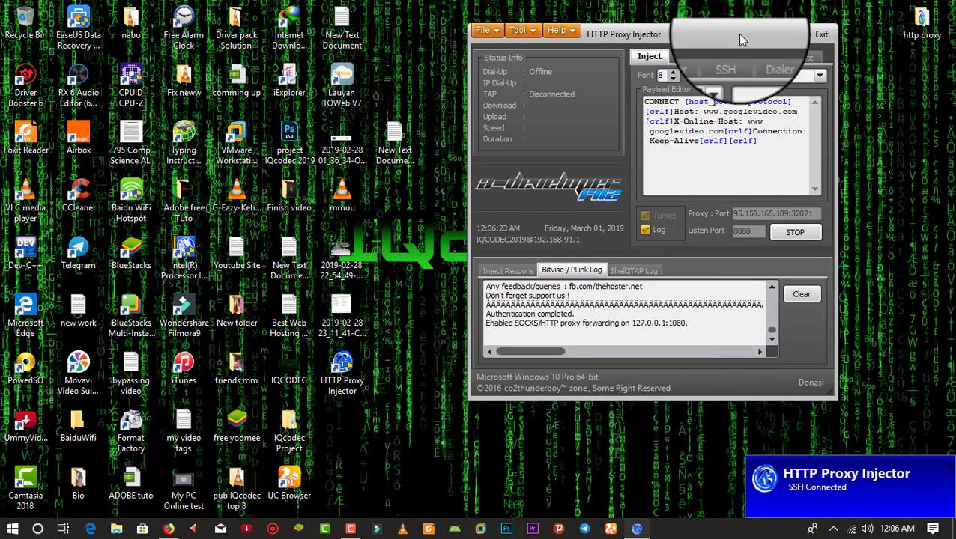
Step: Switch to Firefox, load google.com through the tunnel and check the country named in the page footer
click(833, 529)
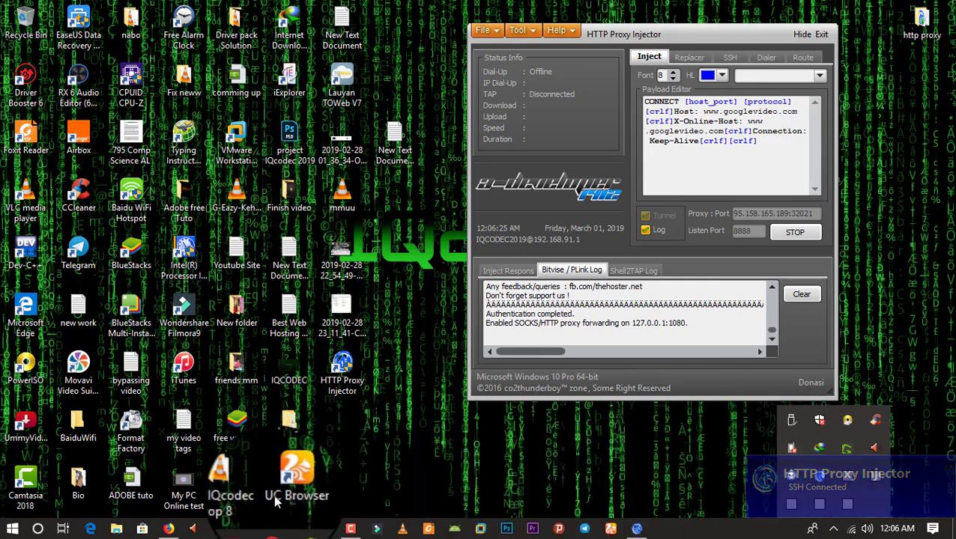
click(168, 529)
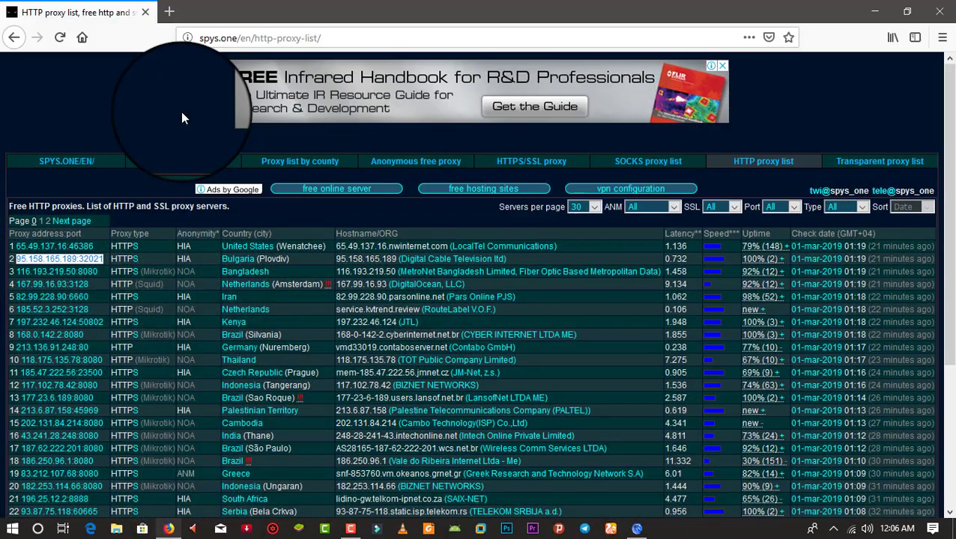
click(253, 42)
text(google.com/)
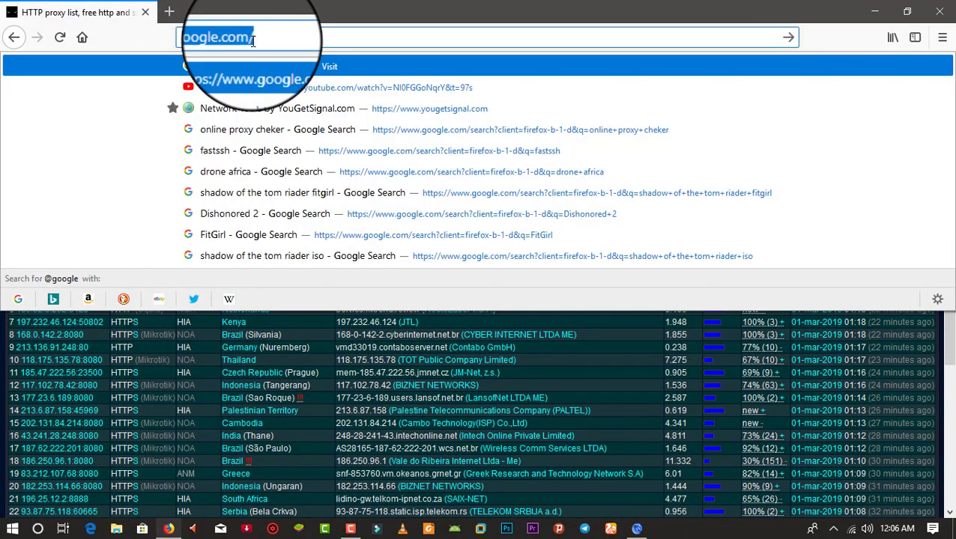
key(Return)
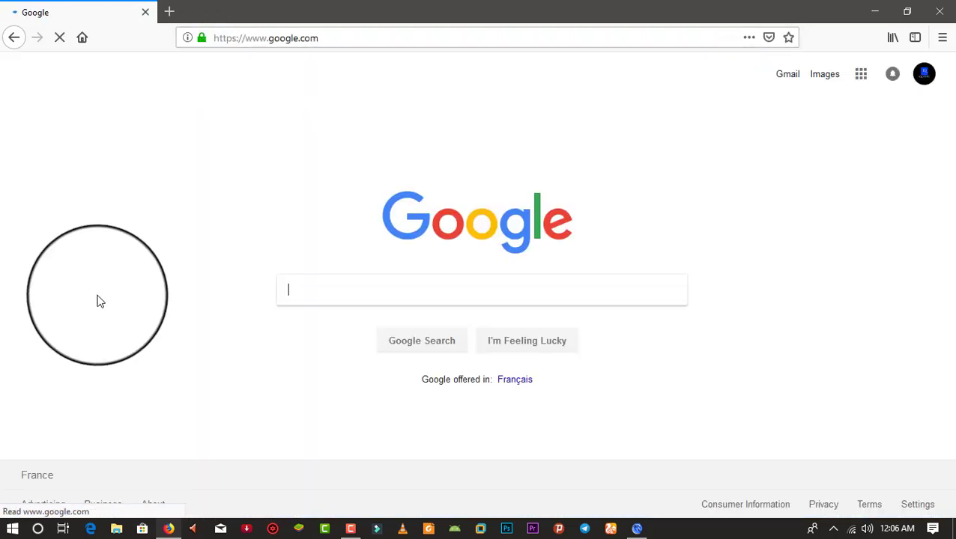
drag(82, 478, 18, 475)
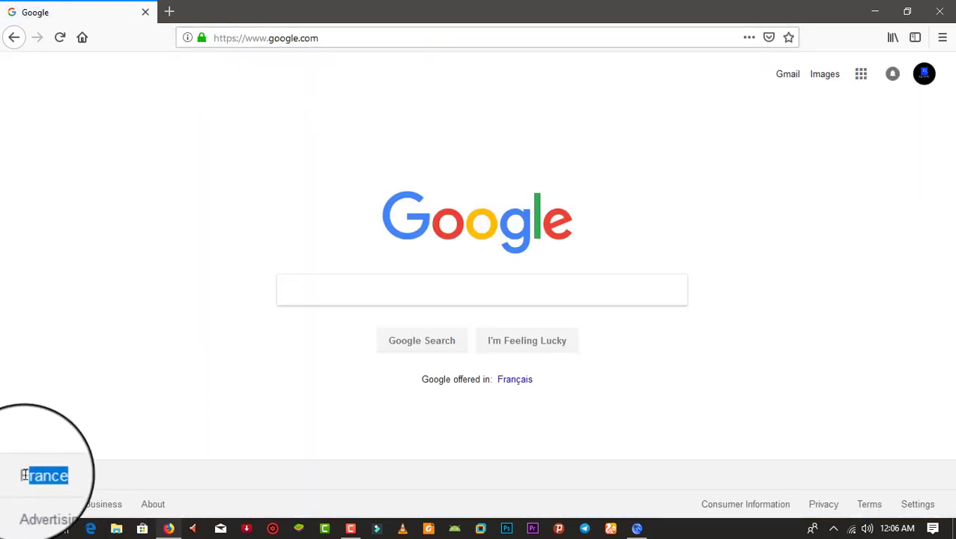
Step: Bring up the running Proxifier window to examine Firefox's connections and traffic, and close it again
click(833, 529)
double_click(849, 506)
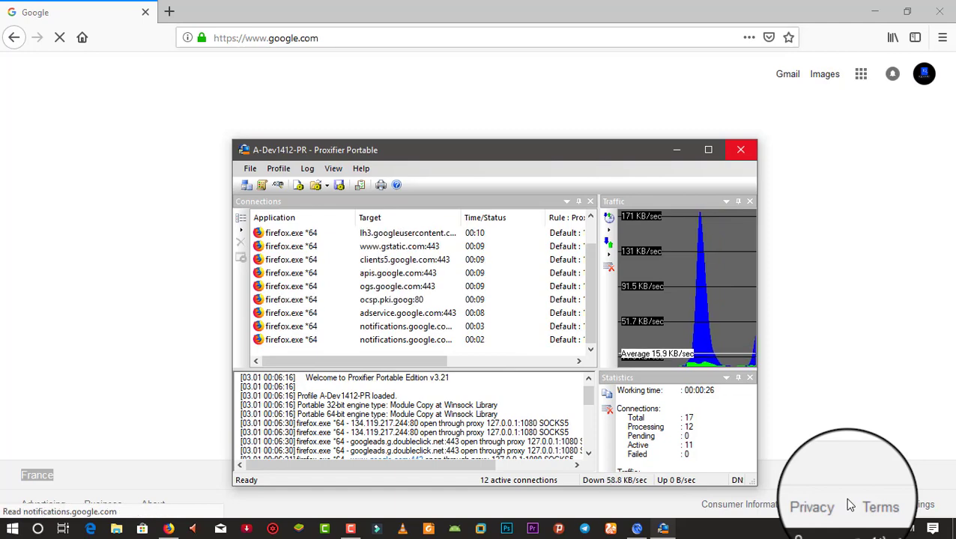
click(740, 150)
Step: Load youtube.com in Firefox to test the connection, and close the browser
click(294, 39)
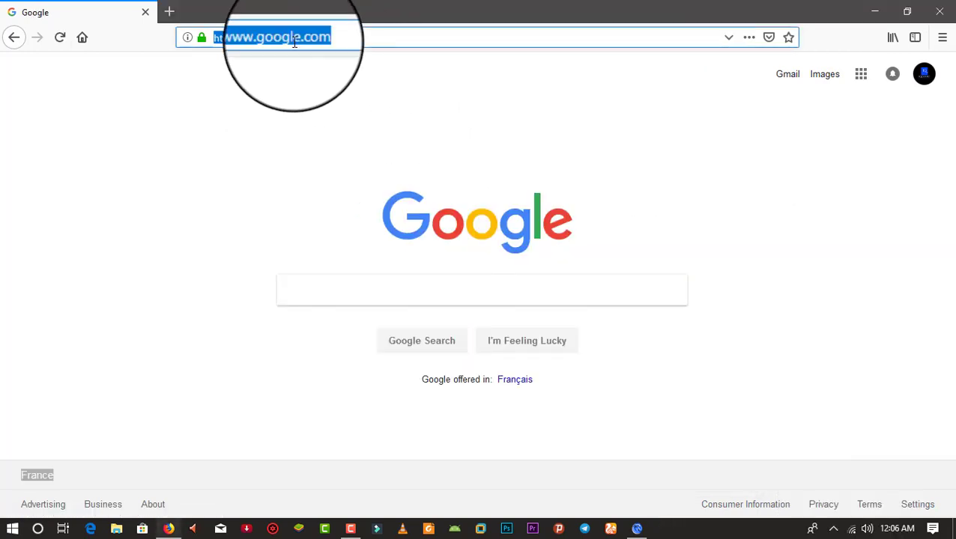
text(yo)
key(Return)
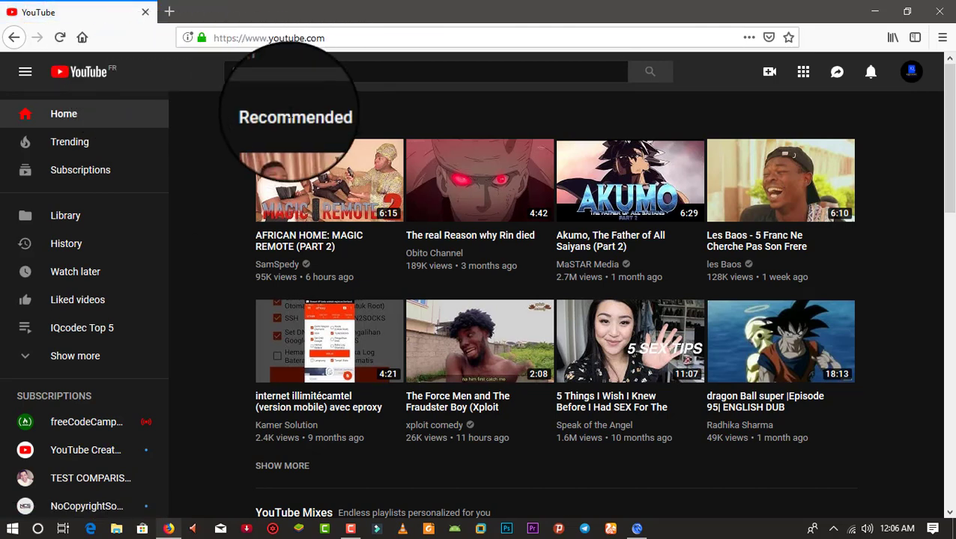
click(931, 17)
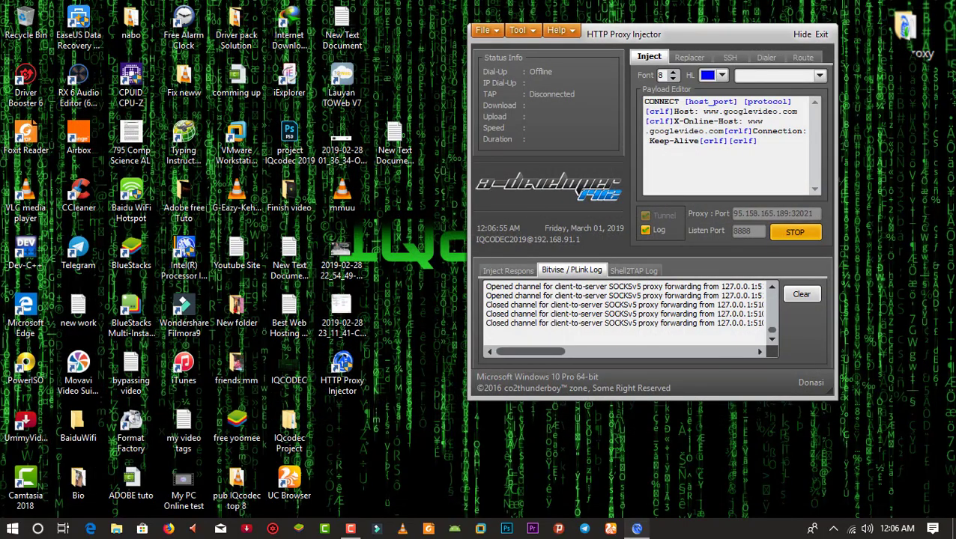
Step: Move the HTTP Proxy Injector window farther from the desktop icons and refresh the desktop
drag(624, 34, 689, 42)
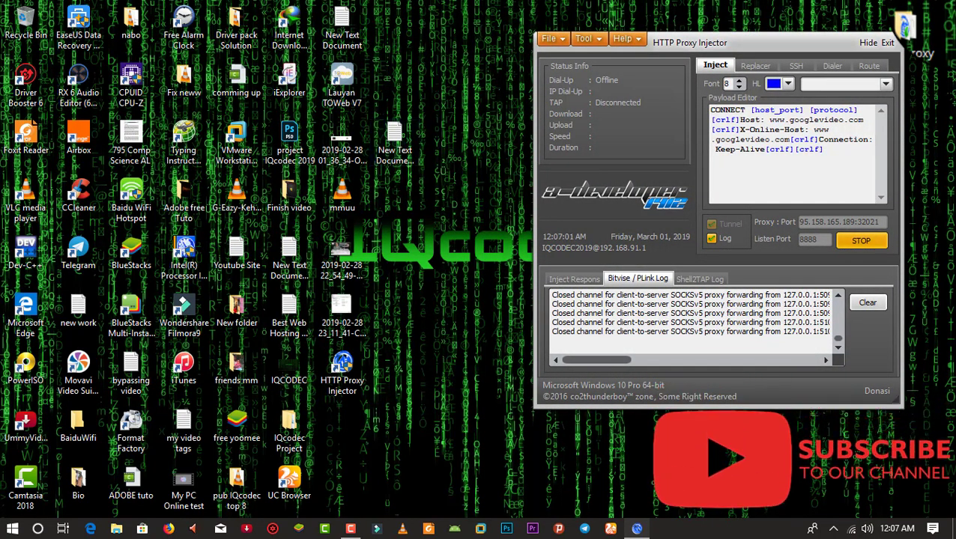
right_click(347, 267)
click(396, 312)
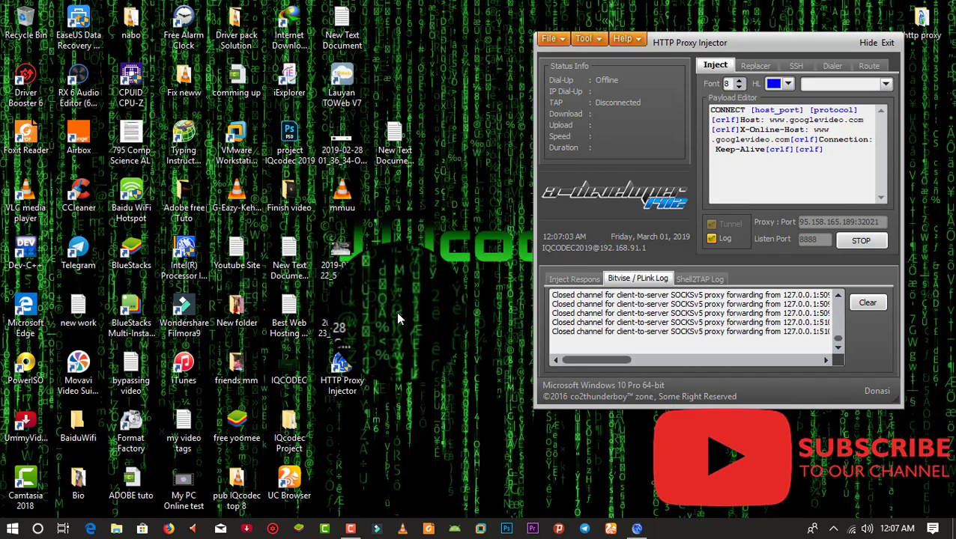